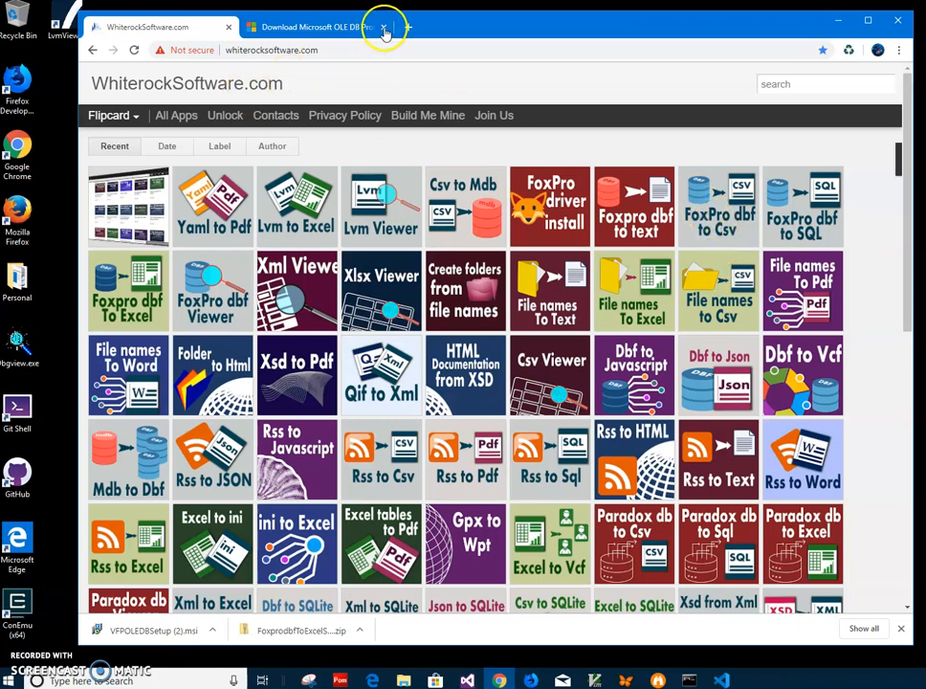
# Close the Microsoft OLE DB download tab, then search the site for "into sql" and open the intoSql converter page.
pyautogui.click(383, 27)
pyautogui.click(795, 85)
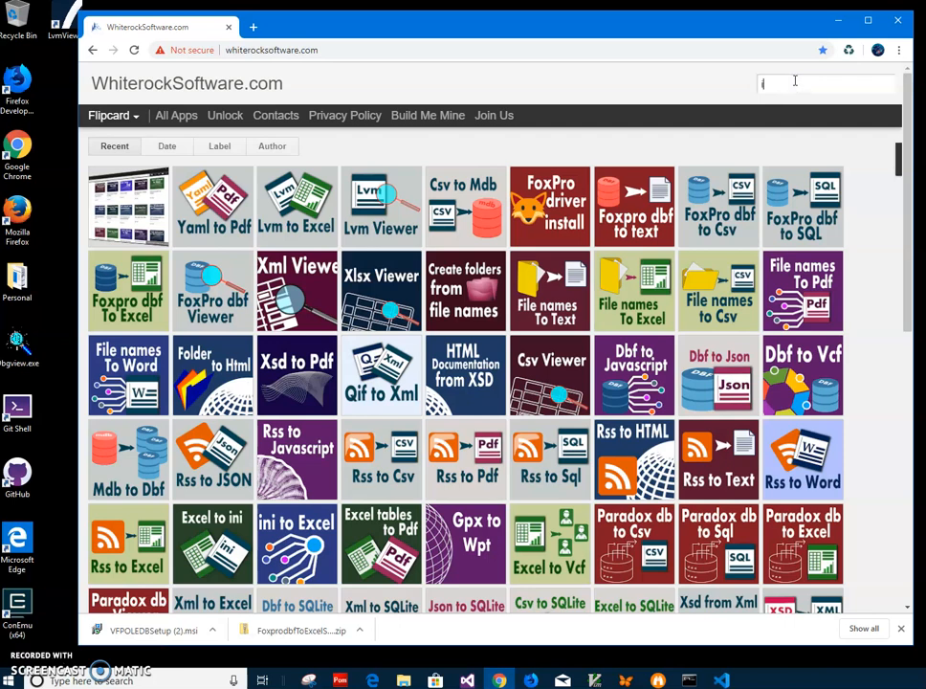
pyautogui.write('into sq')
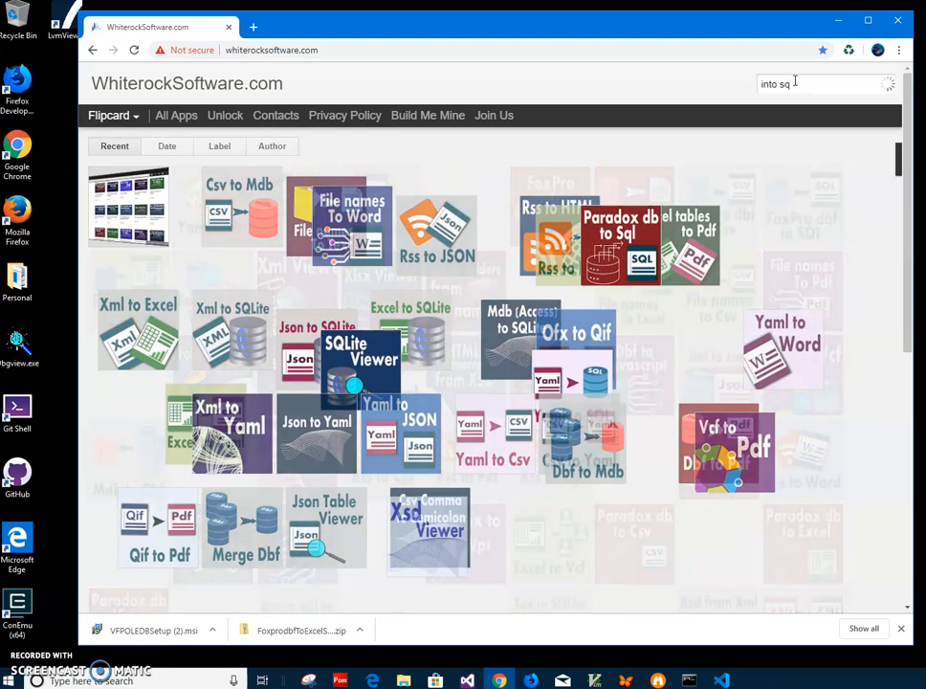
pyautogui.click(788, 82)
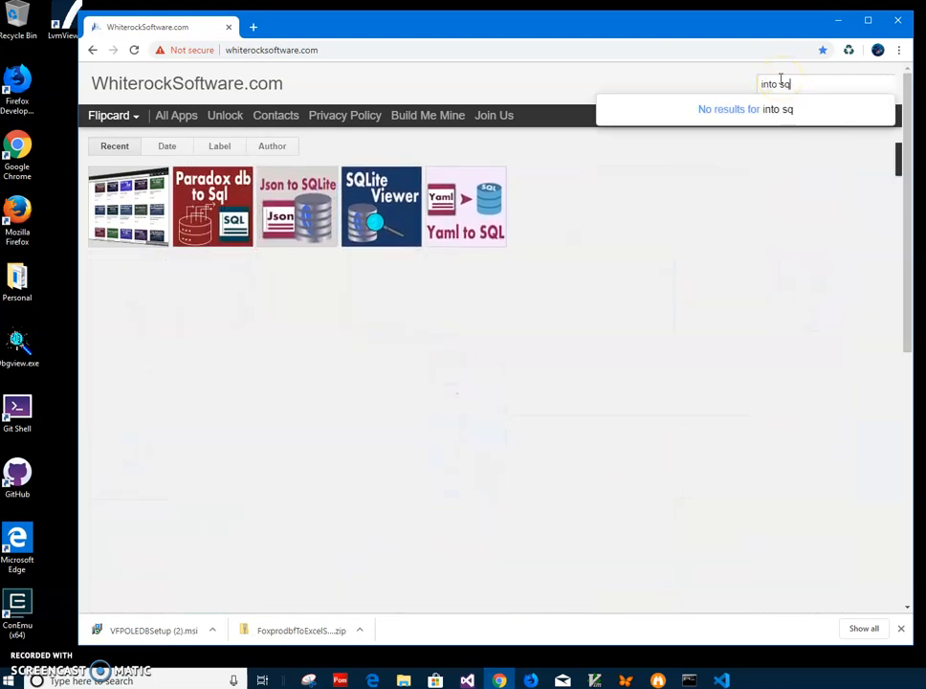
pyautogui.click(798, 81)
pyautogui.write('l')
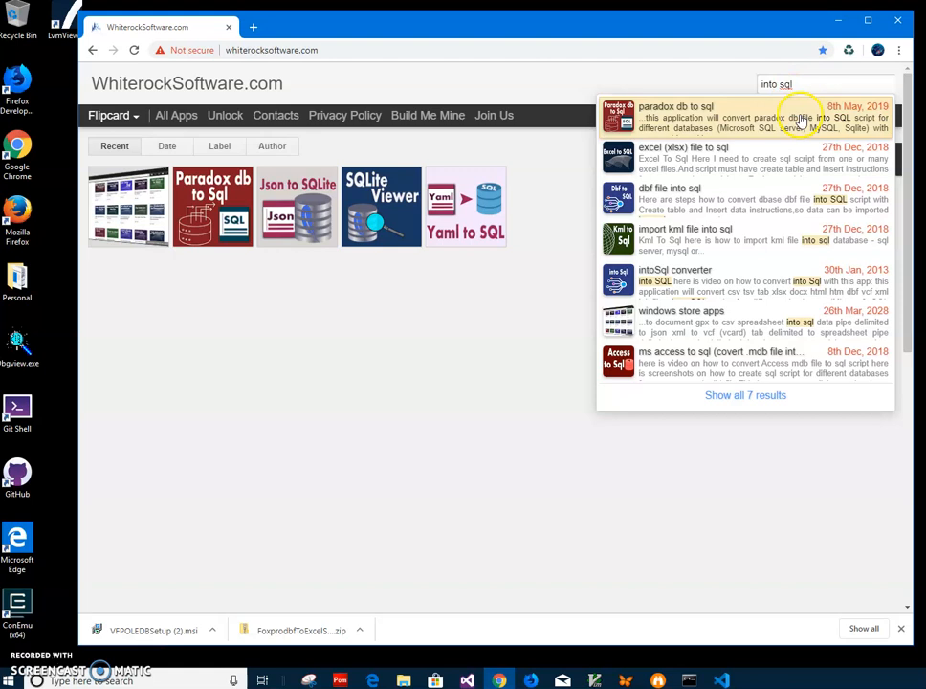
pyautogui.click(651, 278)
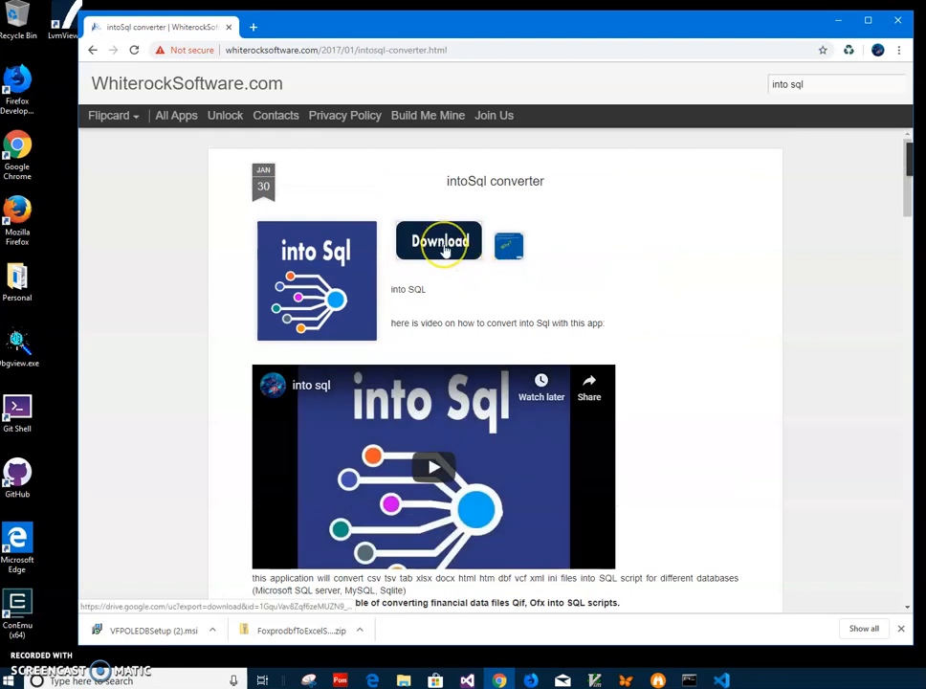
# Download the intoSql converter's setup archive and review the list of supported input file formats on the page.
pyautogui.click(445, 250)
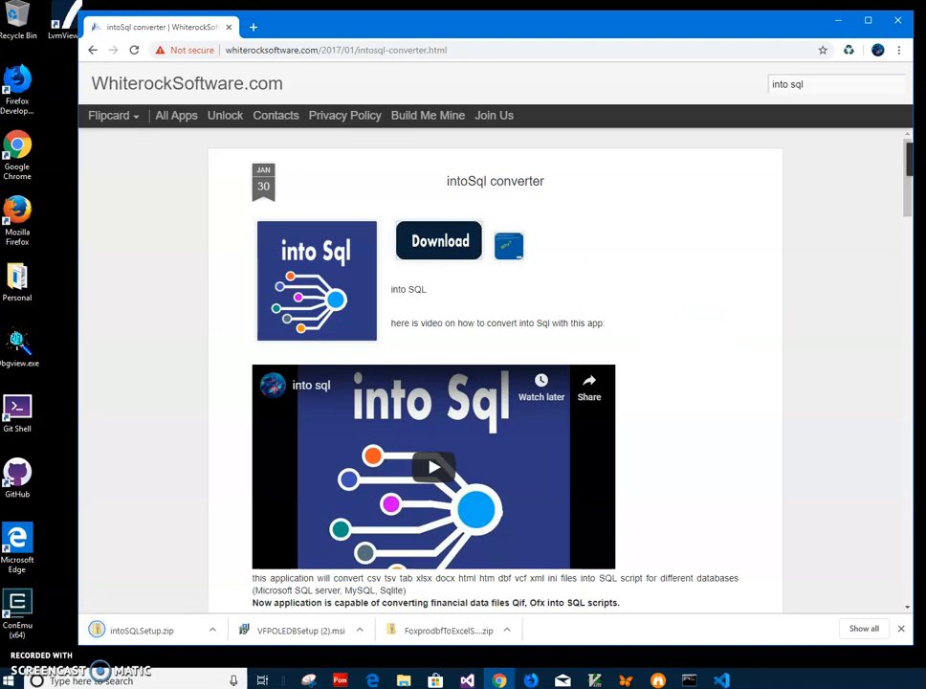
pyautogui.click(910, 236)
pyautogui.click(275, 328)
pyautogui.doubleClick(274, 327)
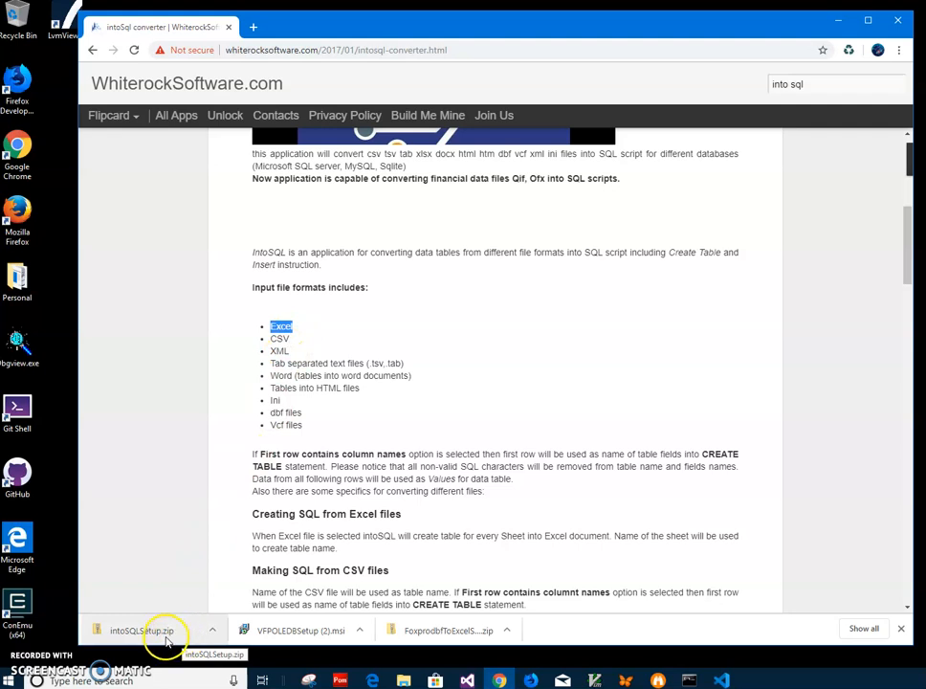
pyautogui.scroll(3, 446, 450)
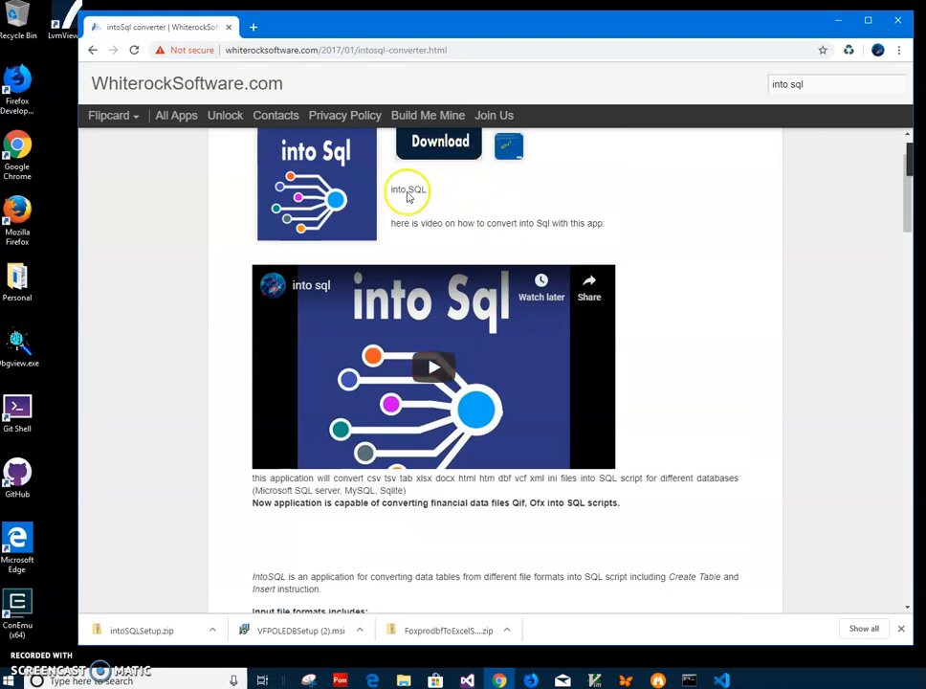
# Open the downloaded intoSQLSetup.zip and run intoSQLSetup.msi despite the SmartScreen block.
pyautogui.click(156, 632)
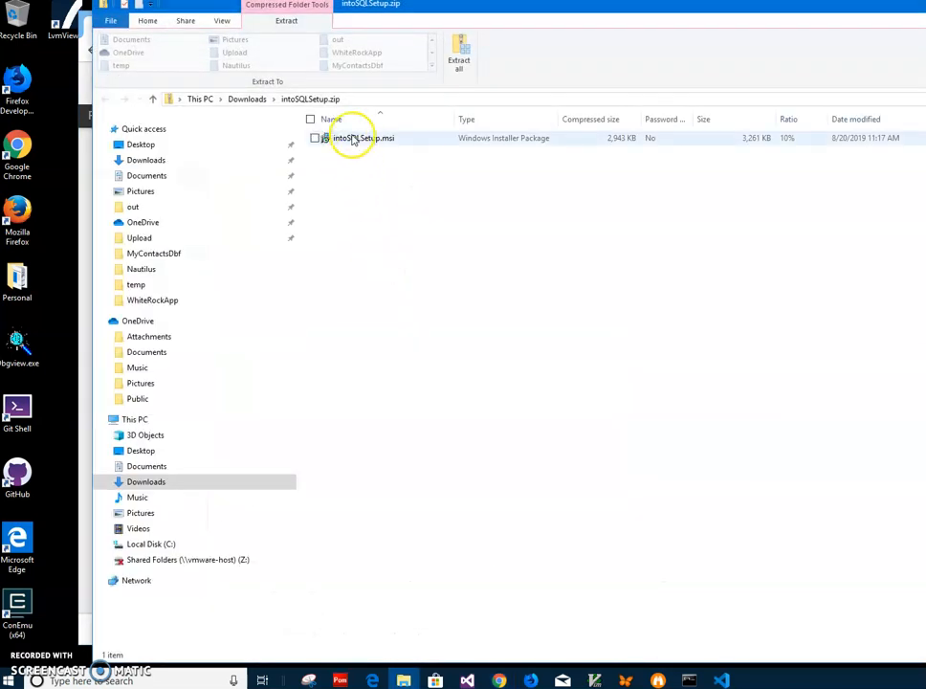
pyautogui.click(352, 137)
pyautogui.doubleClick(352, 137)
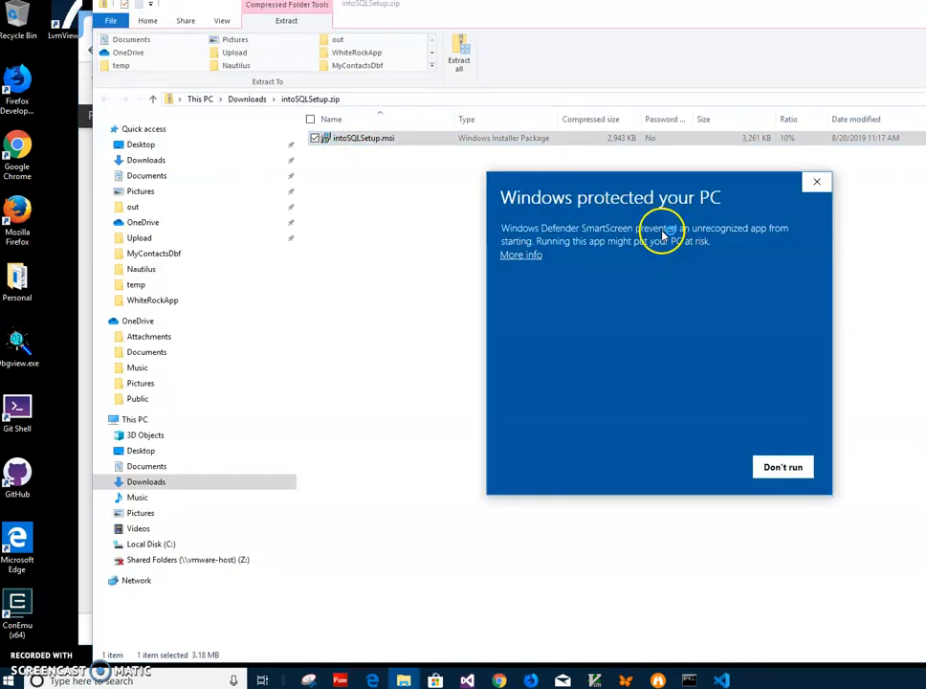
pyautogui.click(519, 255)
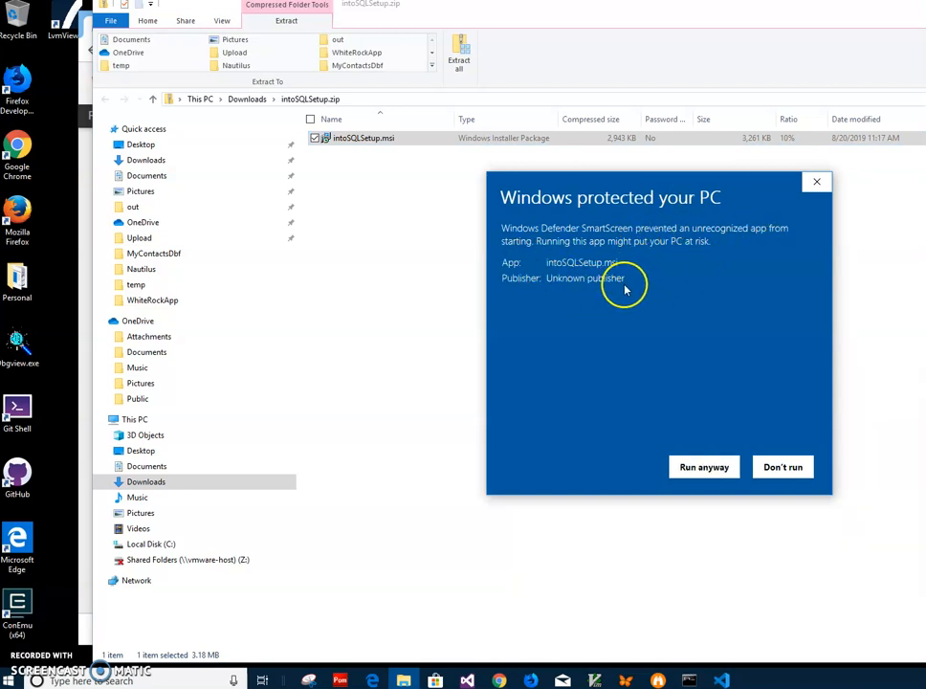
pyautogui.moveTo(609, 282); pyautogui.dragTo(498, 295)
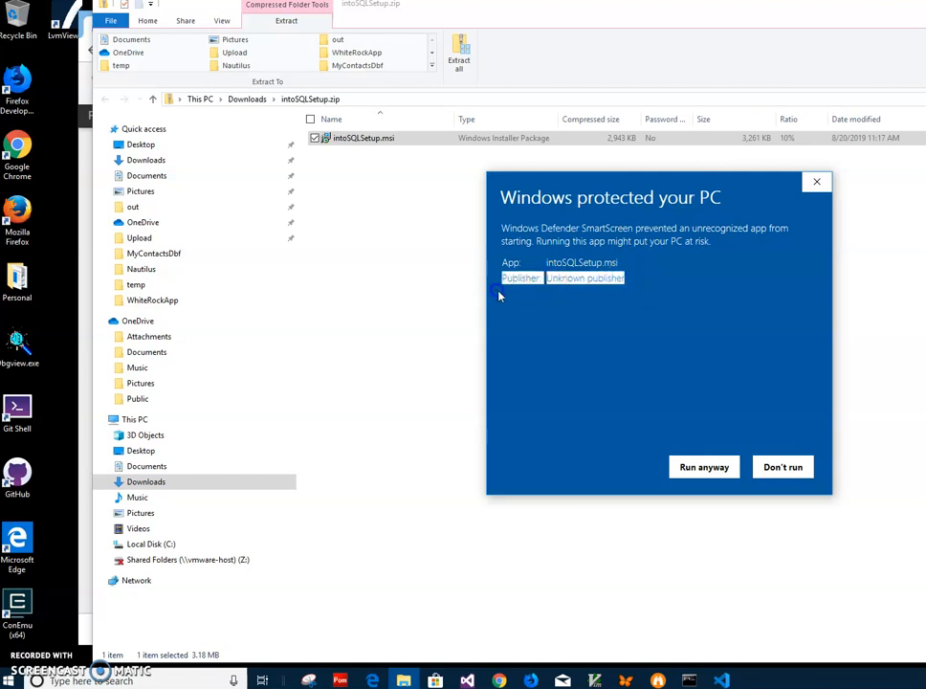
pyautogui.click(707, 466)
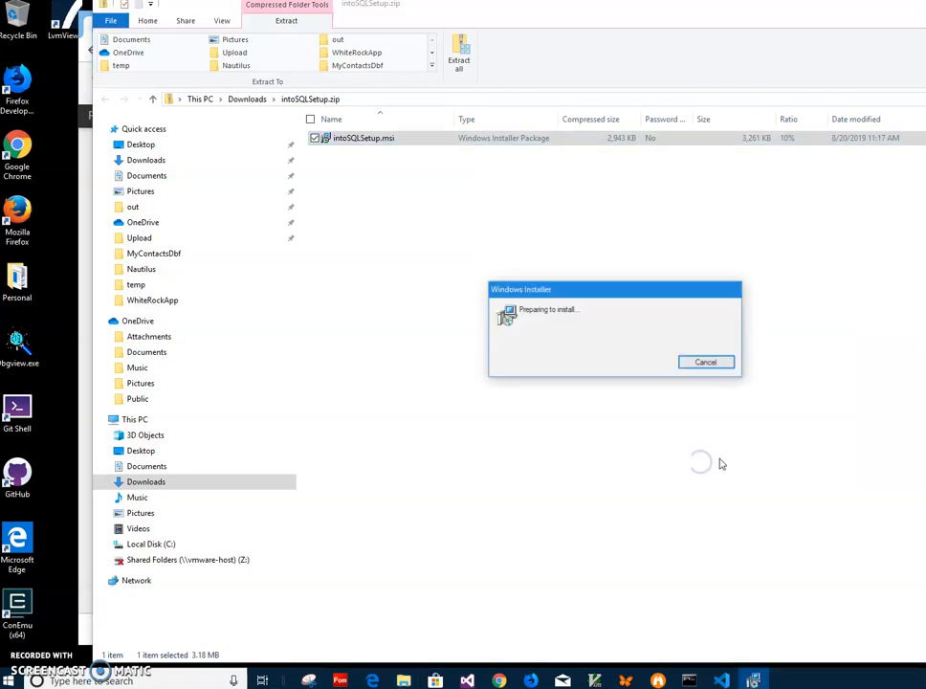
# Go through the intoSQL setup wizard, allow the installer to make changes to the device, and finish the installation.
pyautogui.click(677, 438)
pyautogui.click(677, 438)
pyautogui.click(676, 440)
pyautogui.click(570, 440)
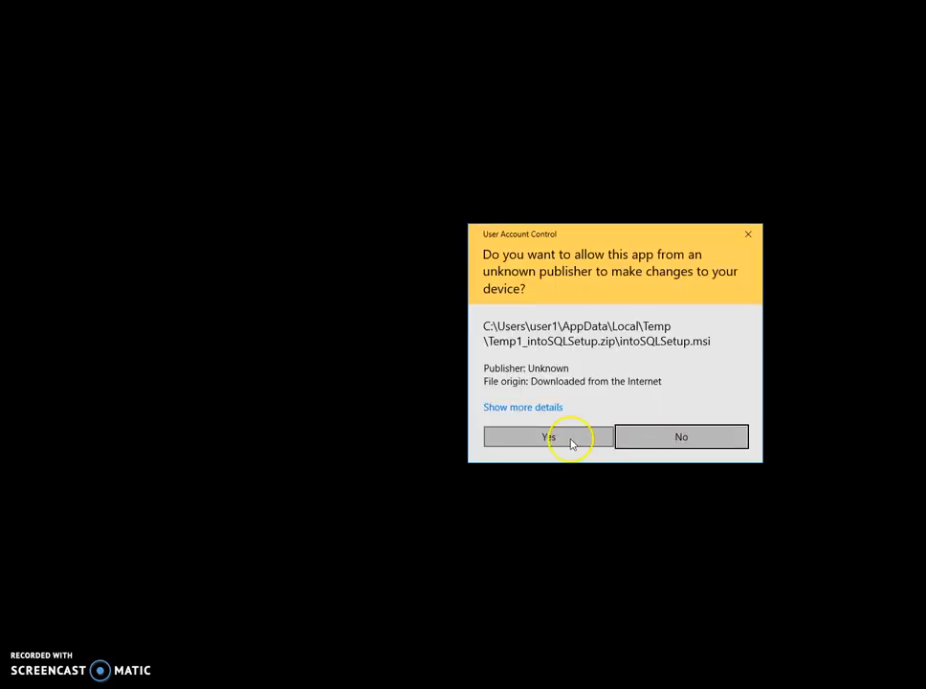
pyautogui.click(682, 437)
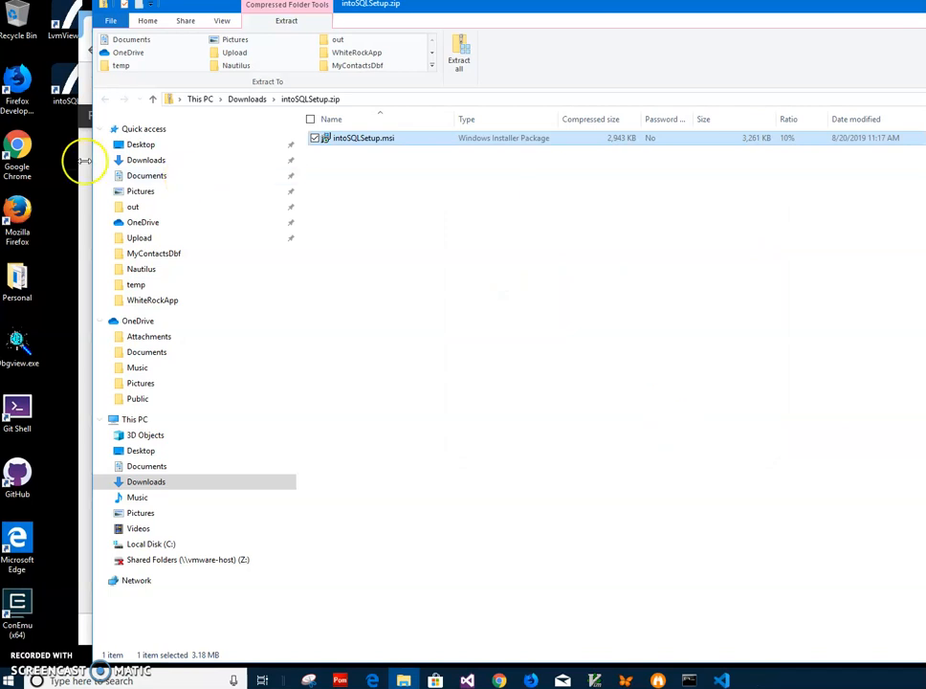
# Launch intoSQL from its desktop shortcut and move its window towards the middle of the desktop.
pyautogui.doubleClick(58, 105)
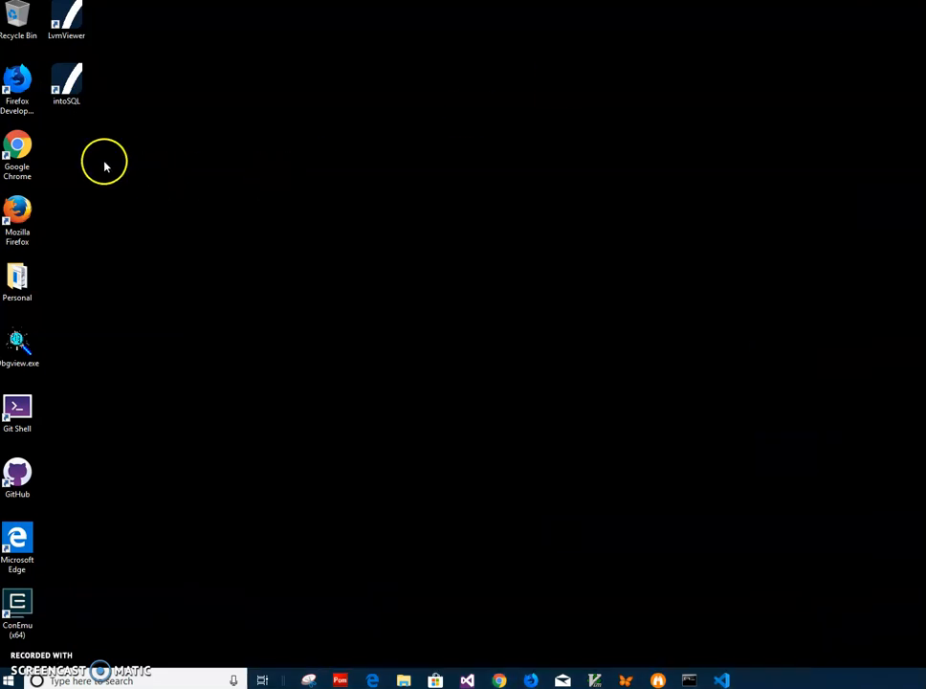
pyautogui.doubleClick(58, 92)
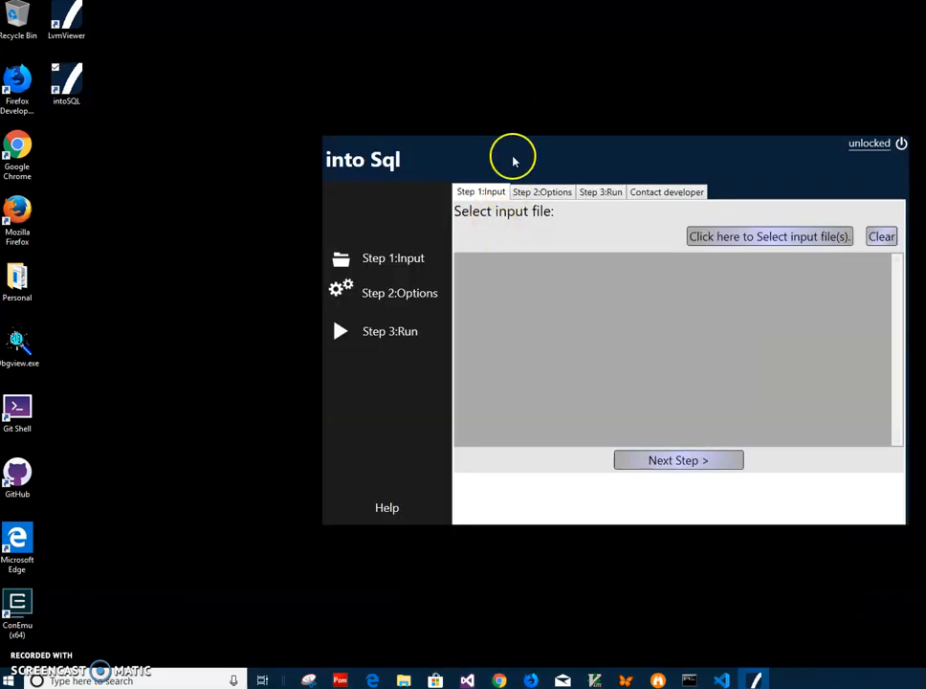
pyautogui.moveTo(512, 159); pyautogui.dragTo(384, 189)
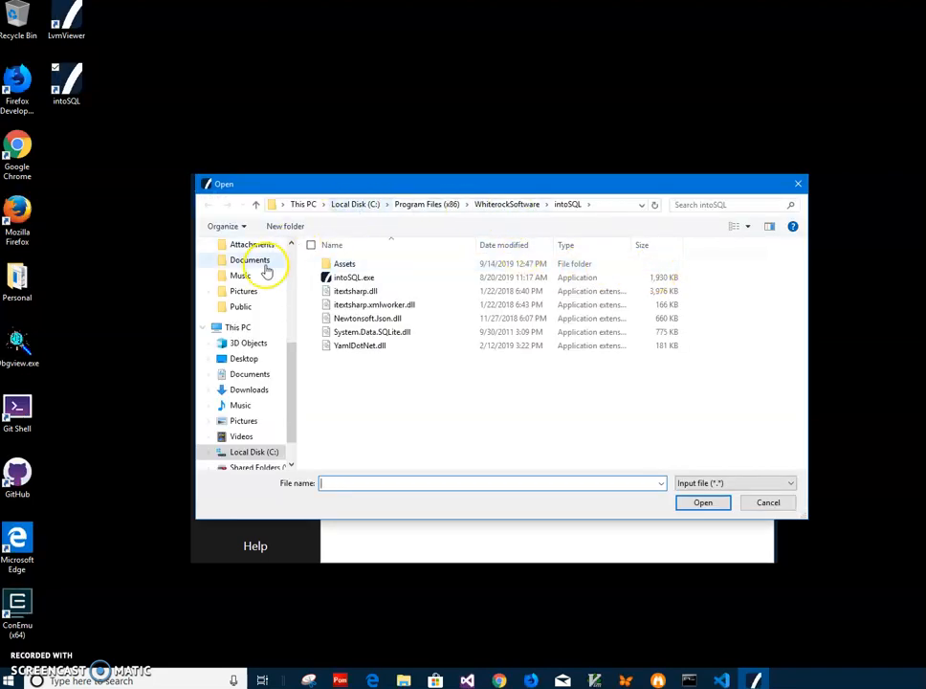
# Browse the Documents folder for an input file in intoSQL's file selection dialog.
pyautogui.scroll(5, 290, 326)
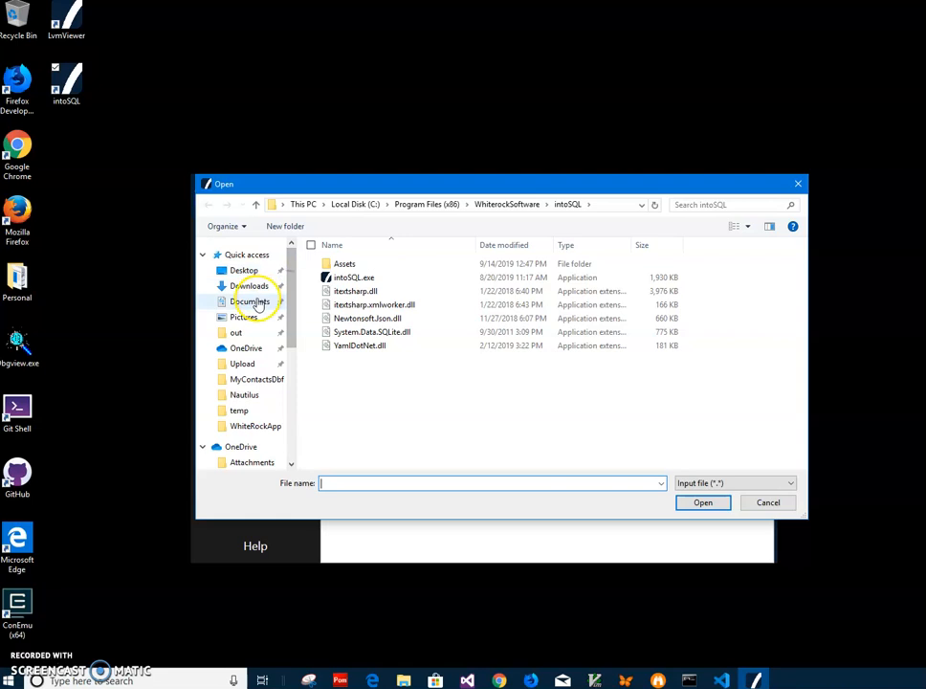
pyautogui.click(255, 303)
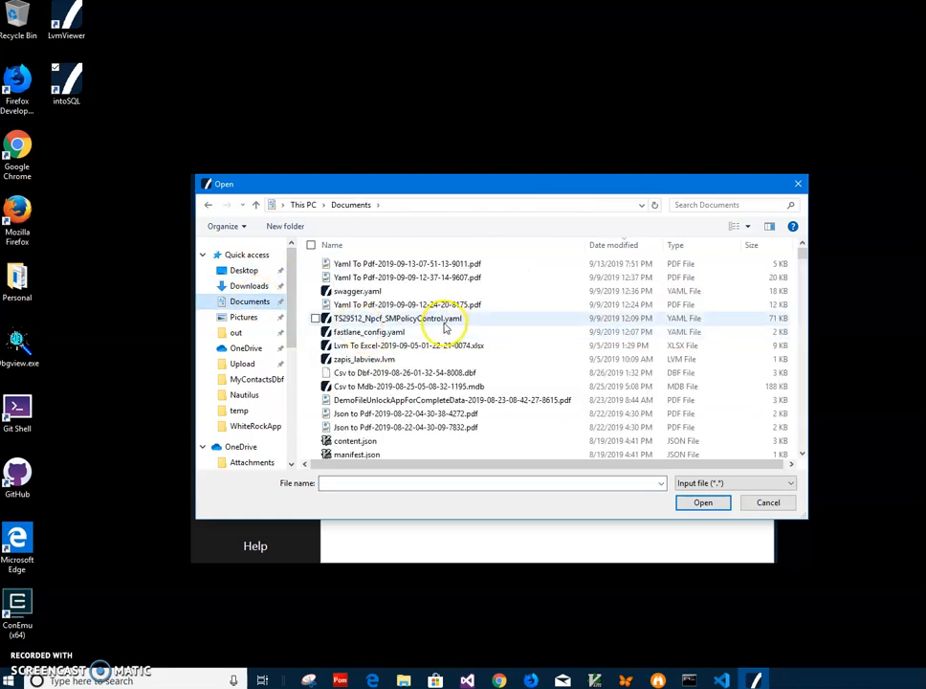
pyautogui.moveTo(481, 184); pyautogui.dragTo(469, 230)
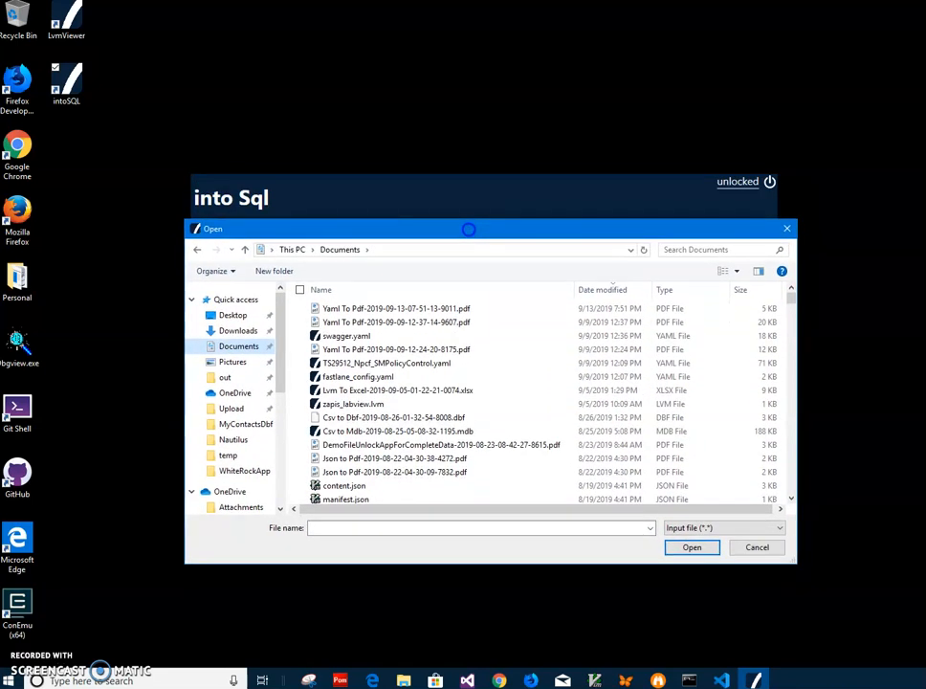
pyautogui.scroll(-9, 436, 364)
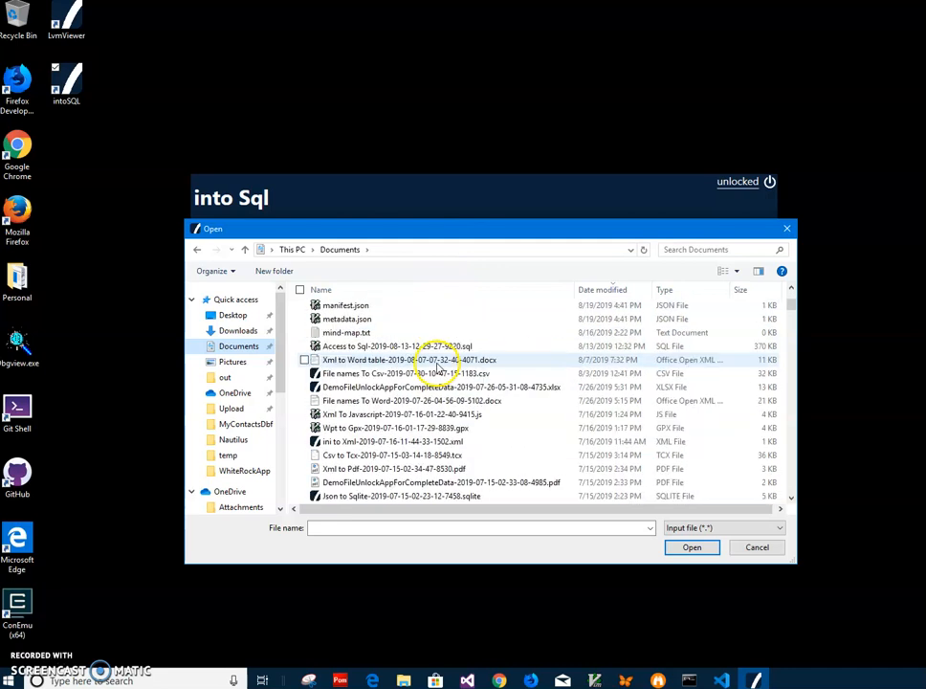
pyautogui.scroll(-12, 438, 364)
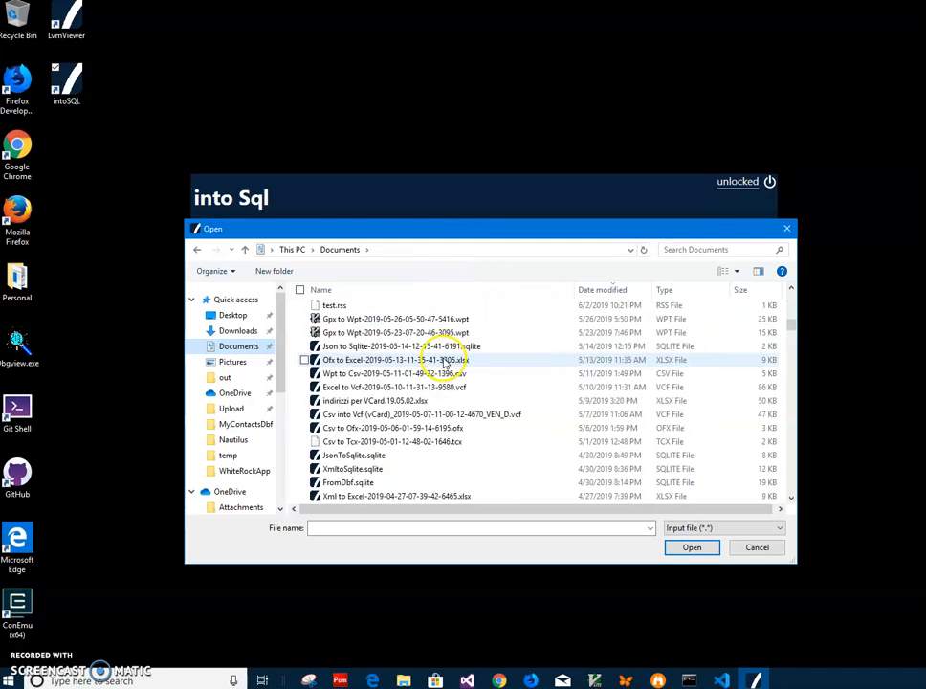
pyautogui.scroll(-6, 439, 364)
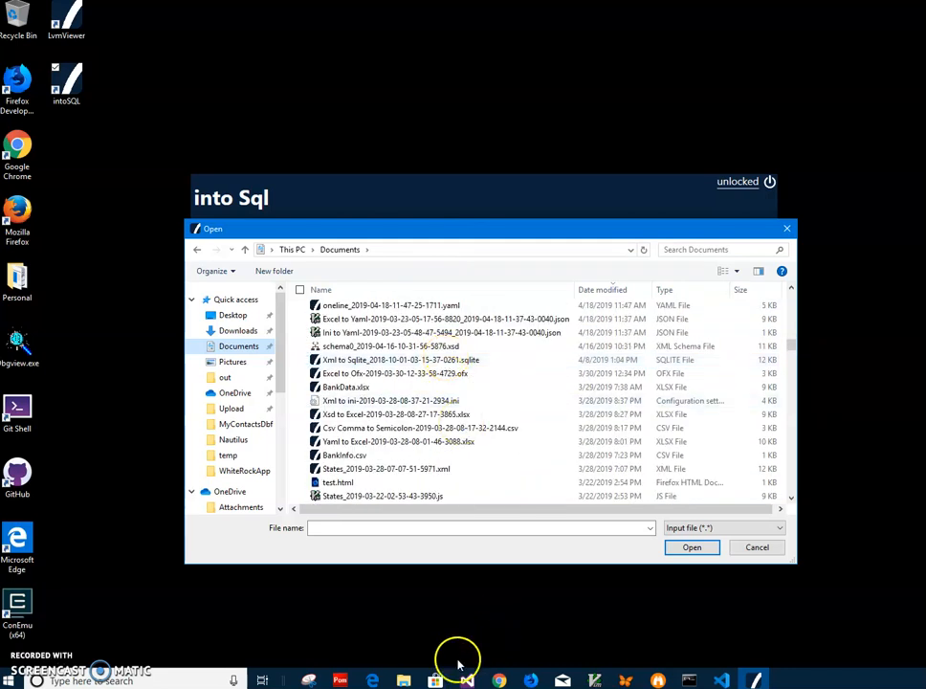
# Switch to File Explorer and search the Documents folder for "state".
pyautogui.click(404, 681)
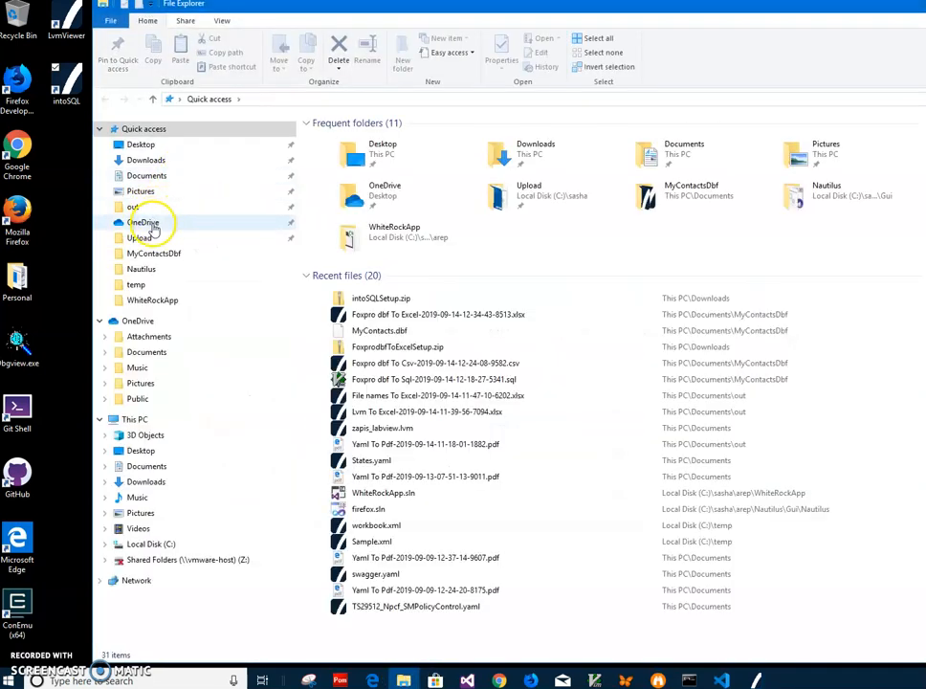
pyautogui.click(141, 178)
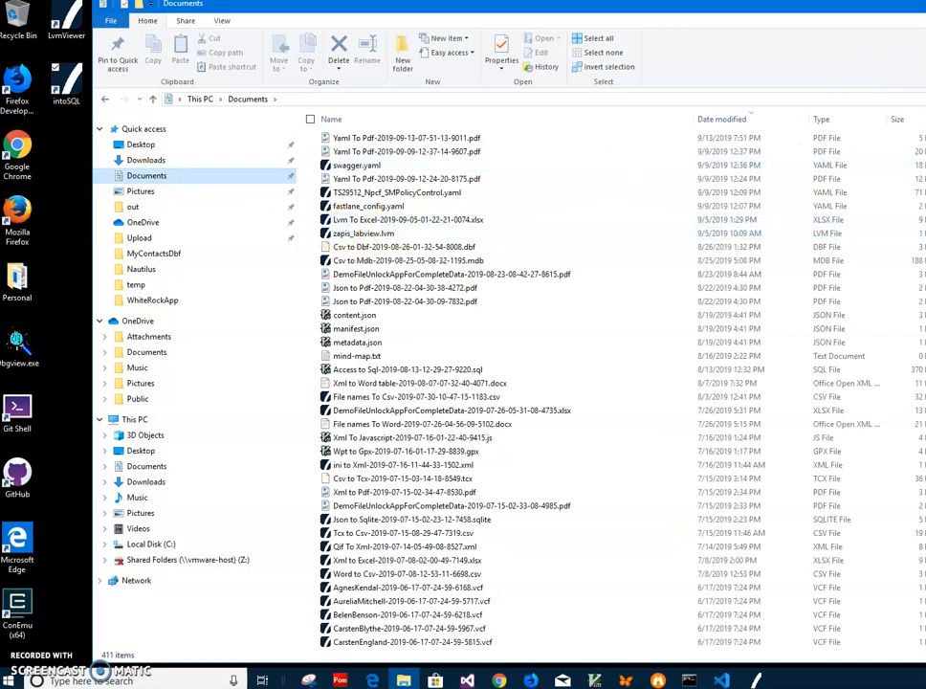
pyautogui.moveTo(925, 96); pyautogui.dragTo(735, 98)
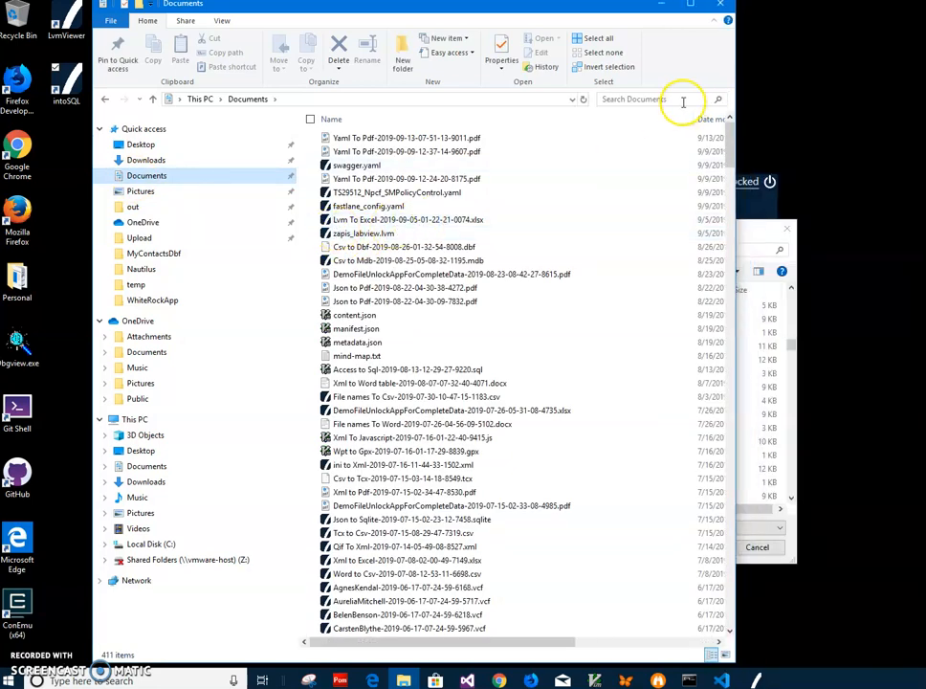
pyautogui.click(683, 103)
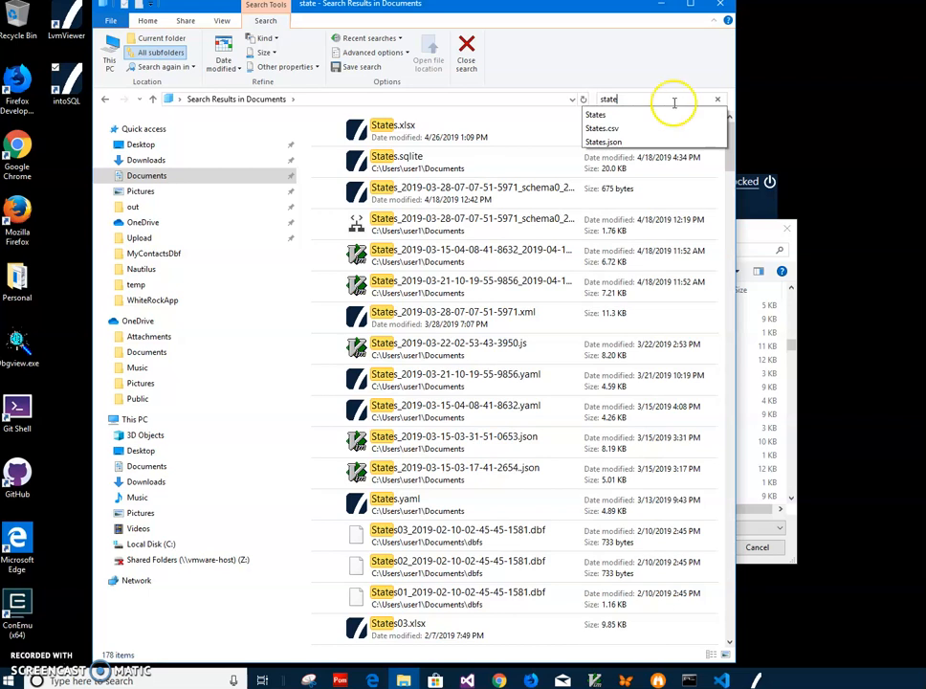
# Open the States.xlsx file from the search results in Excel Mobile.
pyautogui.click(471, 134)
pyautogui.rightClick(470, 134)
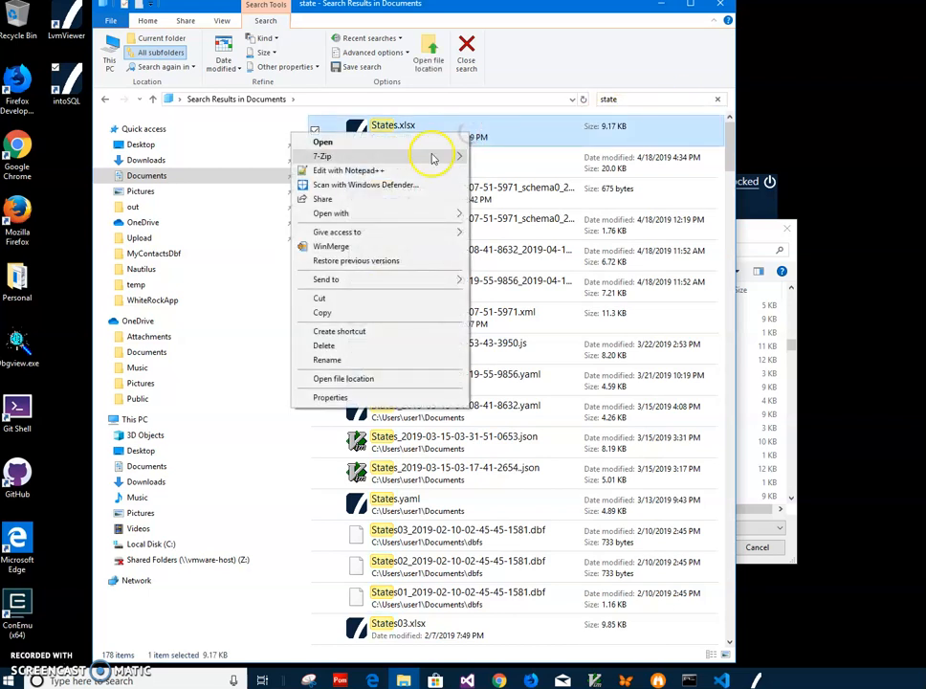
pyautogui.moveTo(412, 214)
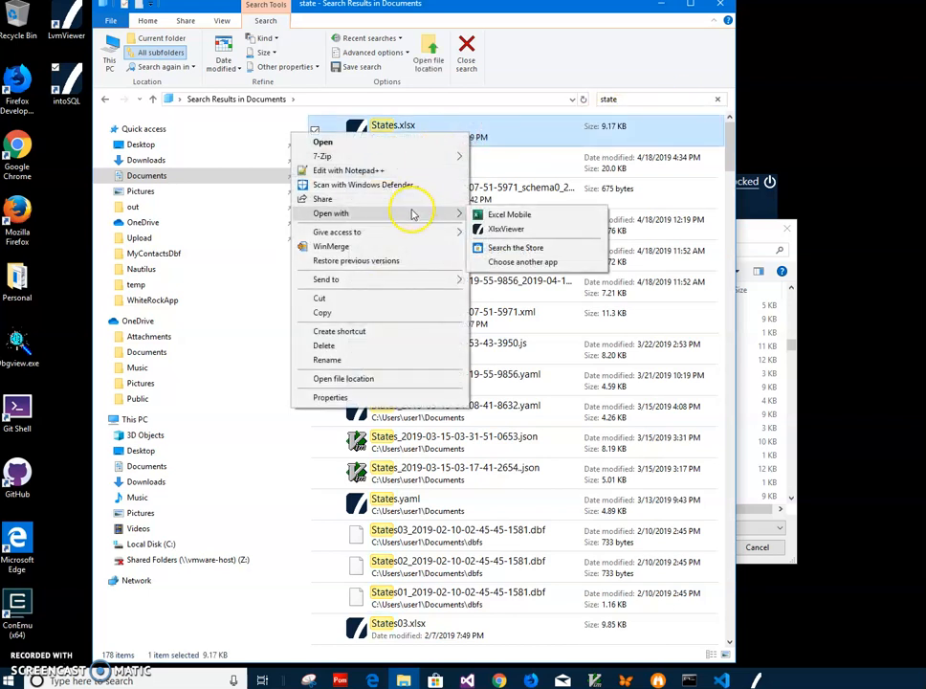
pyautogui.click(508, 216)
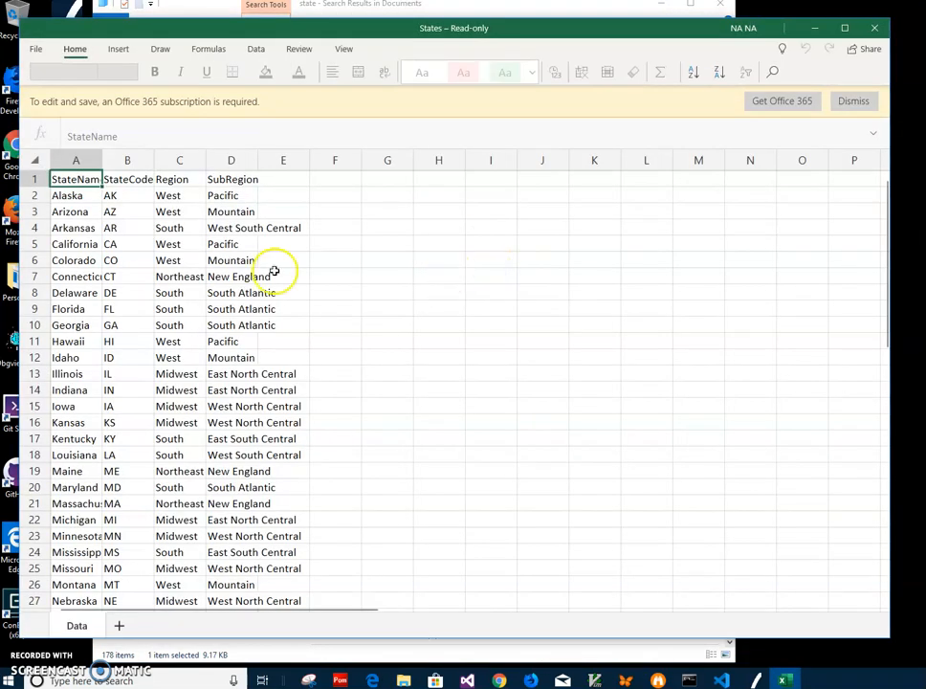
# Look through the state records on the Data sheet from the first rows to the last.
pyautogui.click(128, 291)
pyautogui.click(132, 375)
pyautogui.click(191, 440)
pyautogui.scroll(-5, 217, 372)
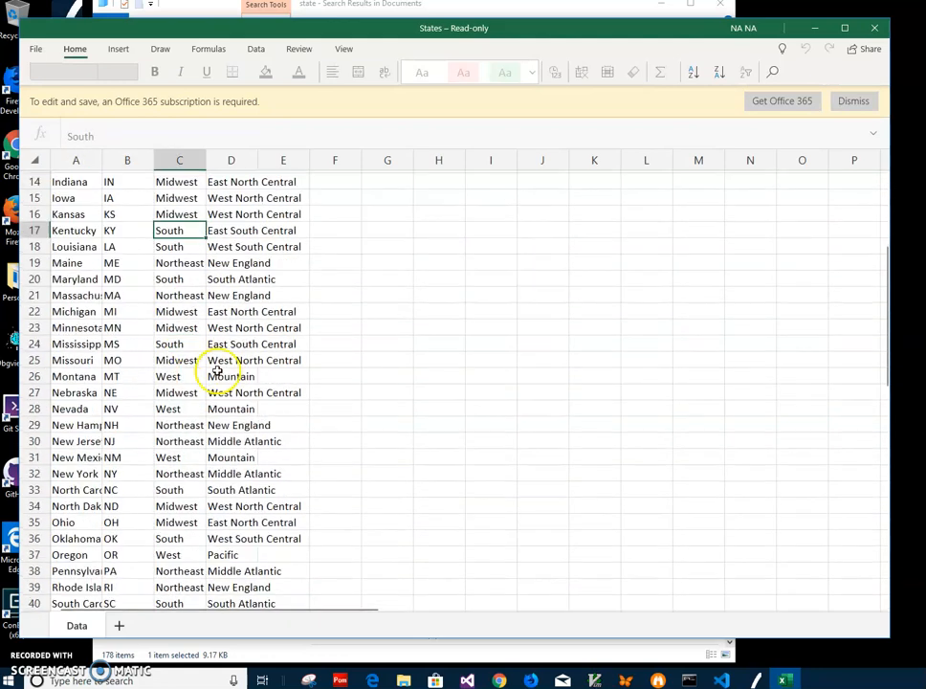
pyautogui.scroll(-8, 196, 378)
pyautogui.scroll(12, 190, 380)
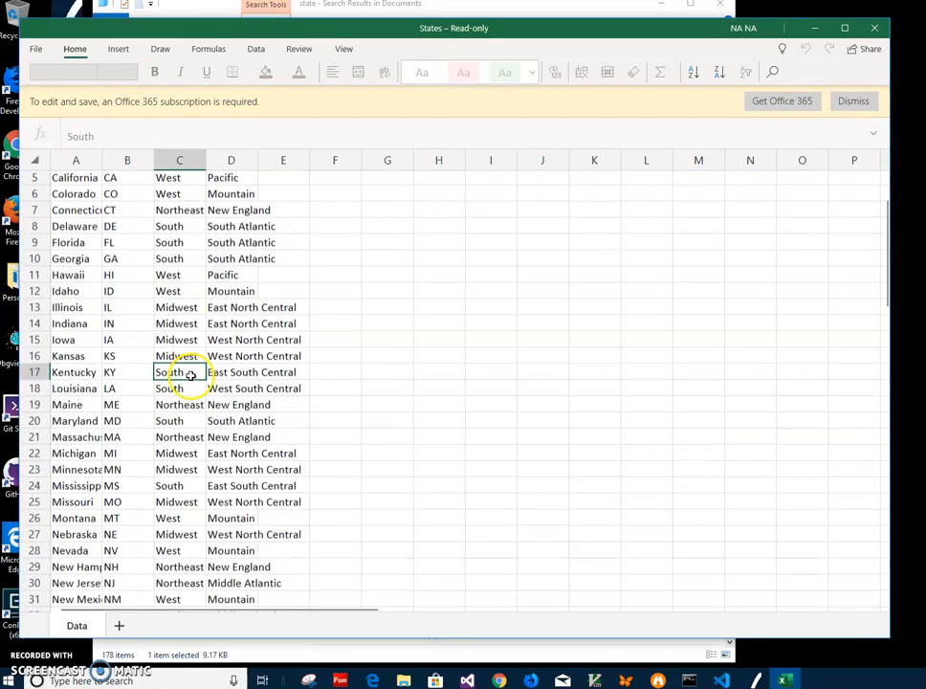
# Inspect the StateName, StateCode, Region and SubRegion columns and select the data rows from Alaska down across columns A to D.
pyautogui.click(72, 194)
pyautogui.click(127, 179)
pyautogui.click(177, 179)
pyautogui.click(229, 194)
pyautogui.moveTo(73, 179); pyautogui.dragTo(220, 276)
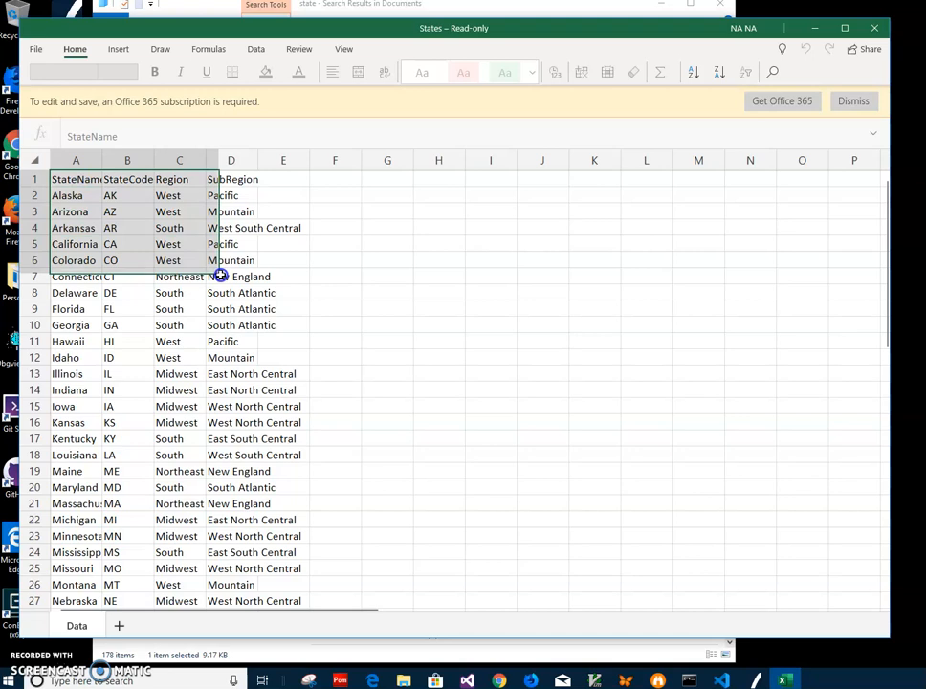
pyautogui.click(223, 341)
pyautogui.click(78, 197)
pyautogui.moveTo(96, 211); pyautogui.dragTo(269, 608)
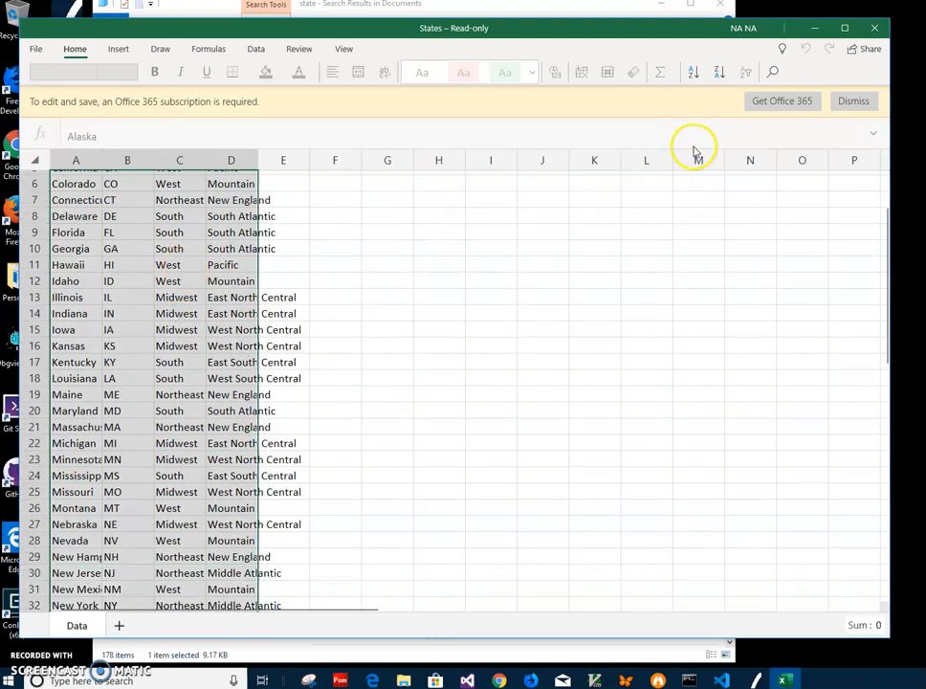
# Close the States workbook and the file search window, and load States.xlsx from Documents as the converter's input file.
pyautogui.click(875, 34)
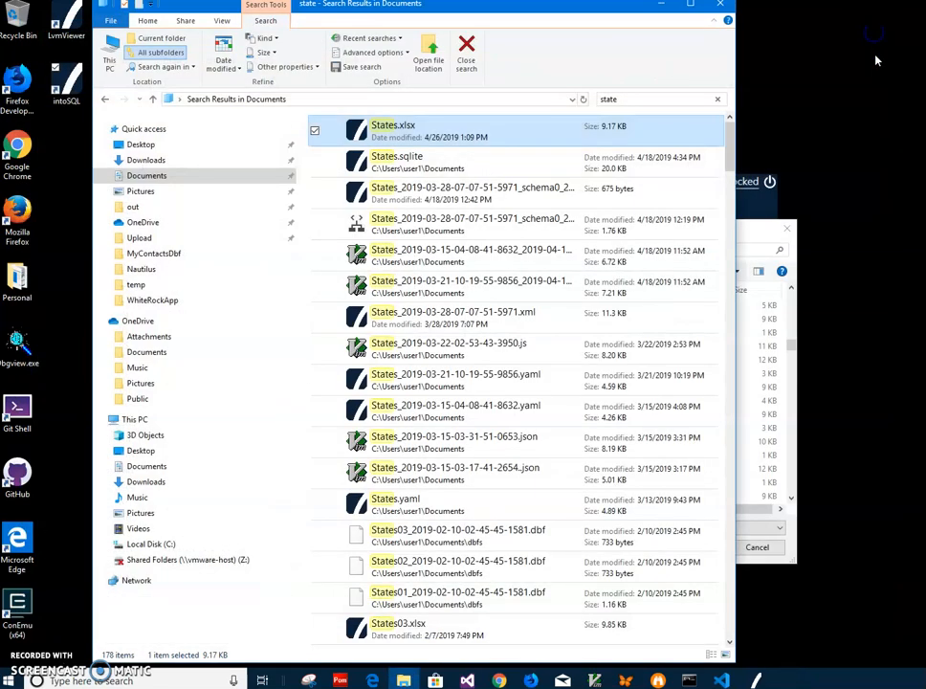
pyautogui.click(719, 8)
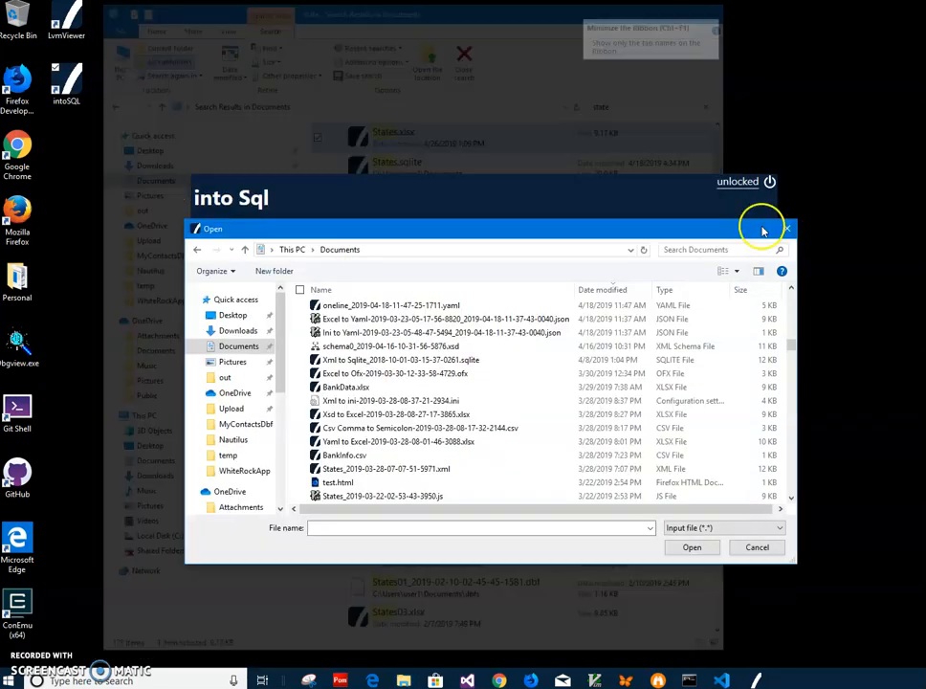
pyautogui.click(329, 523)
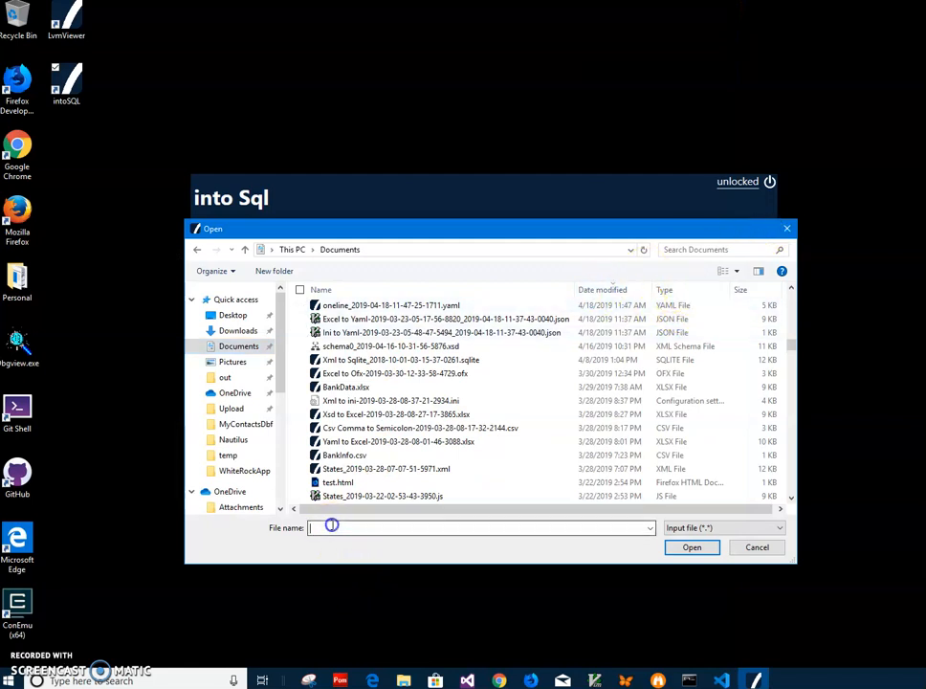
pyautogui.write('States.xlsx')
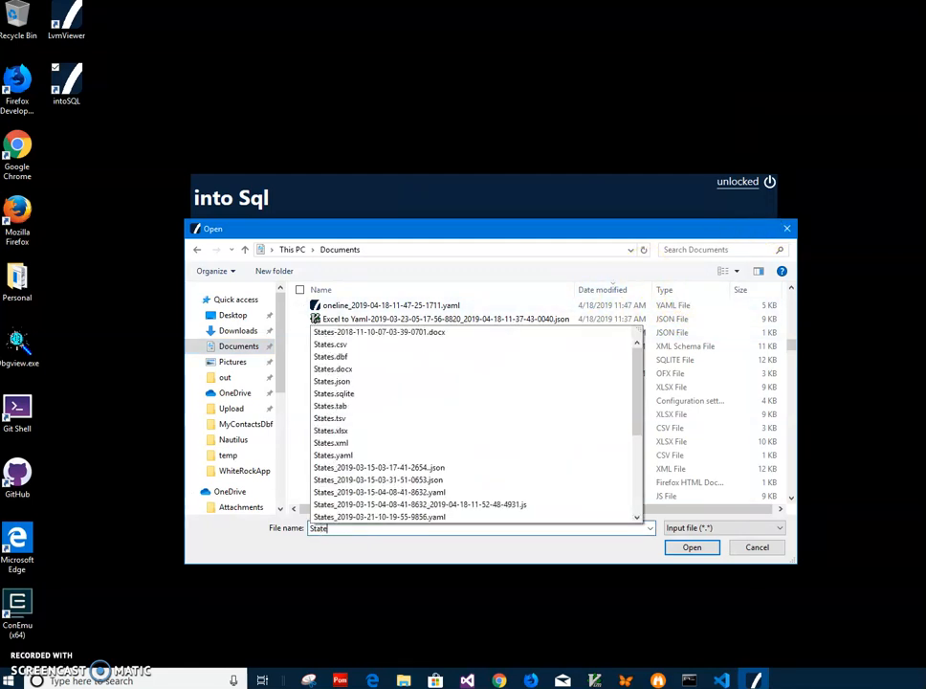
pyautogui.click(348, 431)
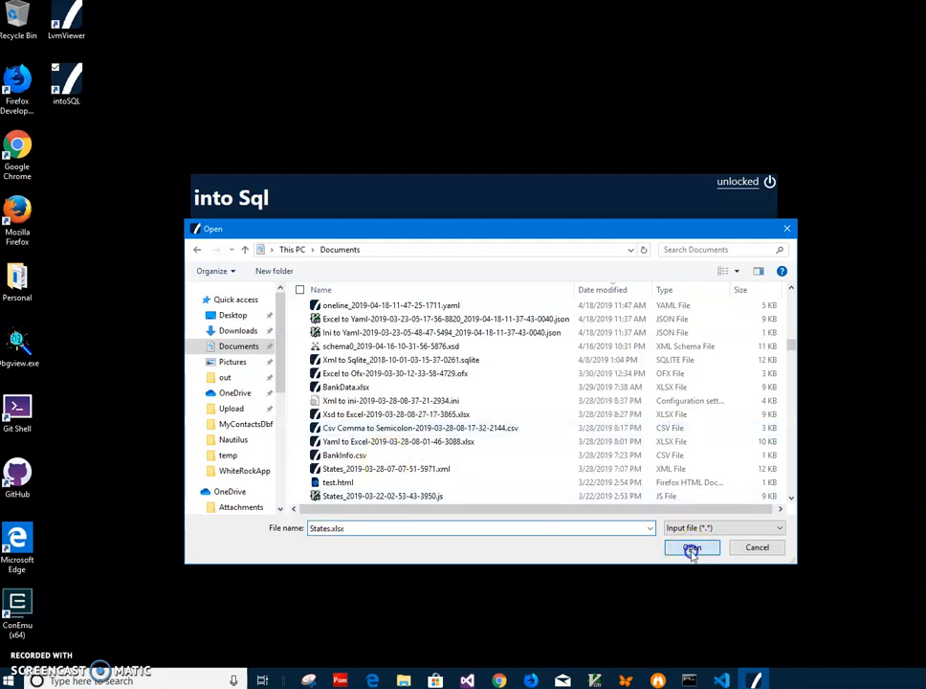
pyautogui.click(692, 548)
# Go to the conversion options, choose Microsoft SQL Server as the SQL database type and proceed to the run step.
pyautogui.click(581, 501)
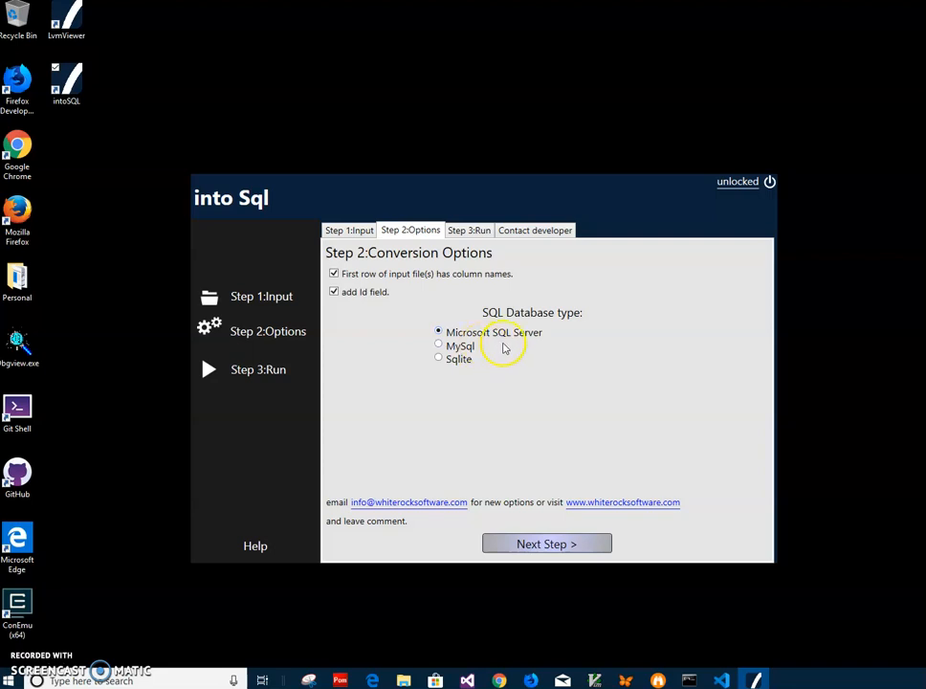
pyautogui.click(463, 349)
pyautogui.click(459, 360)
pyautogui.click(454, 333)
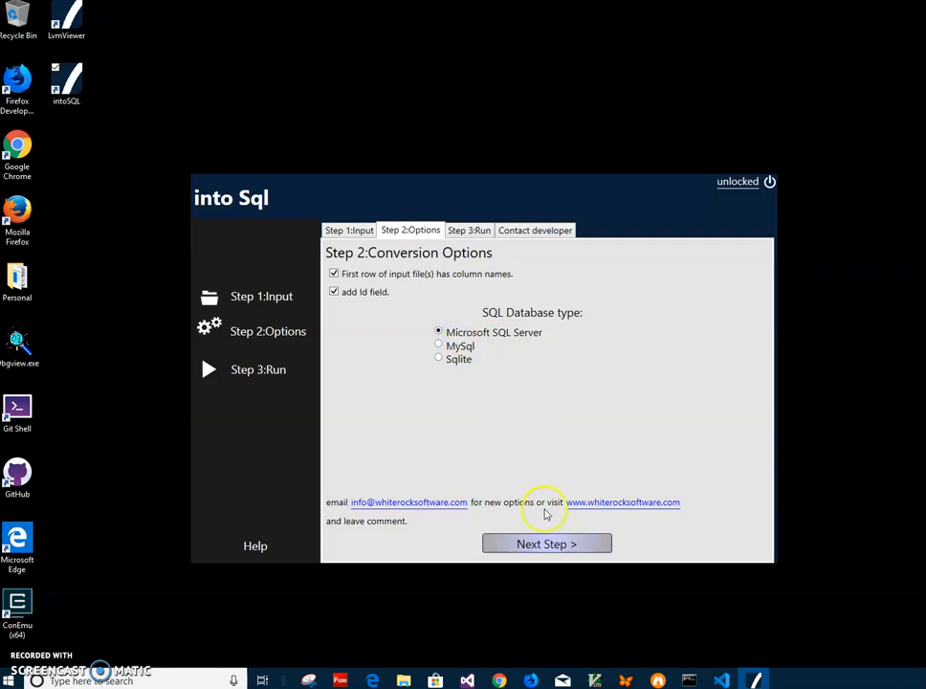
pyautogui.click(555, 545)
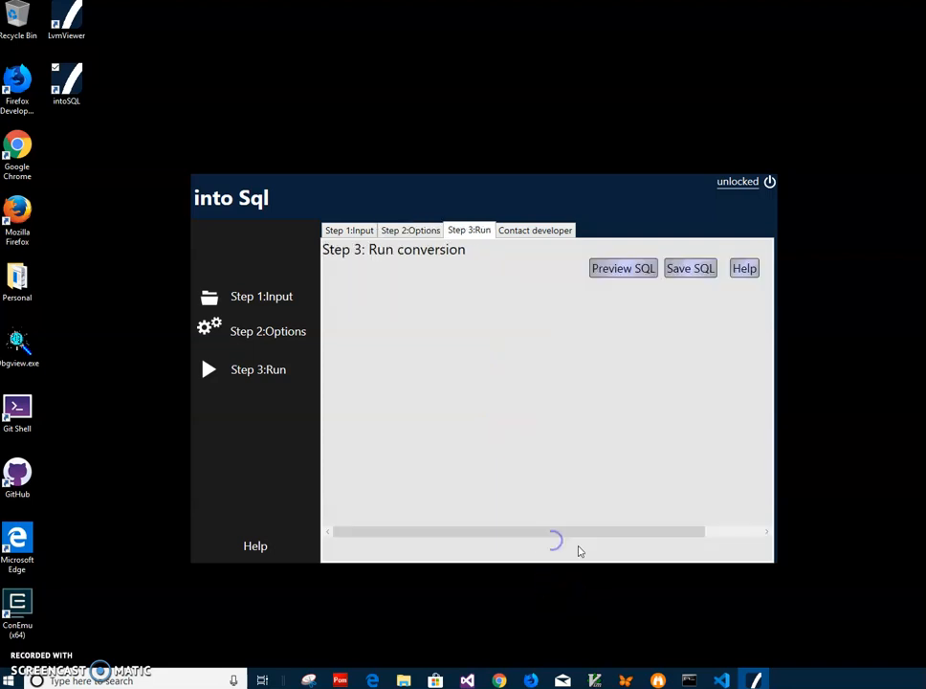
# Preview the generated SQL and review its CREATE TABLE statement, Id field option and inserted state rows to the end.
pyautogui.click(620, 271)
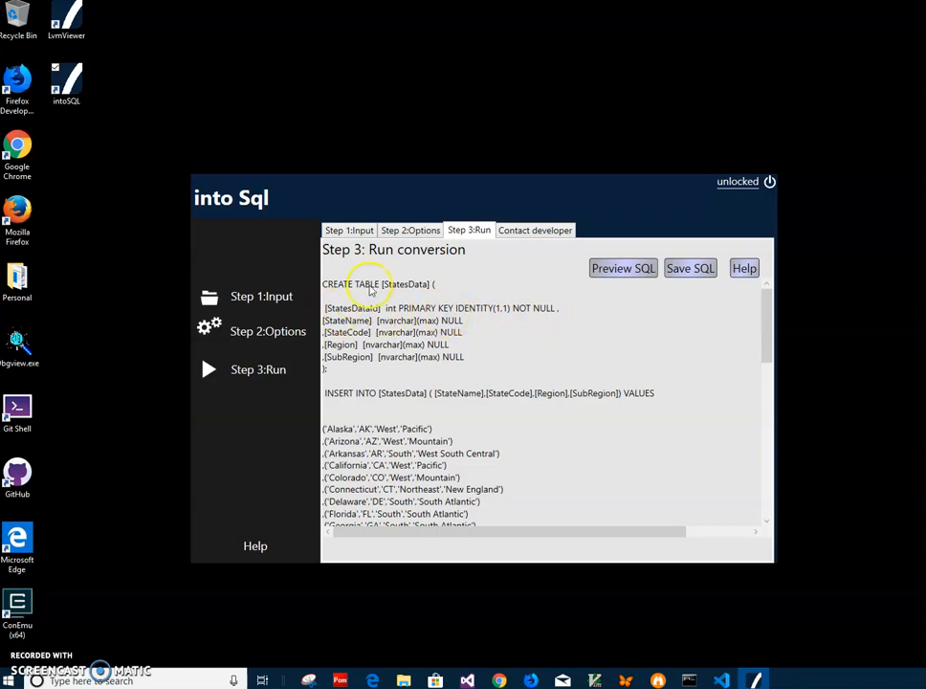
pyautogui.click(410, 231)
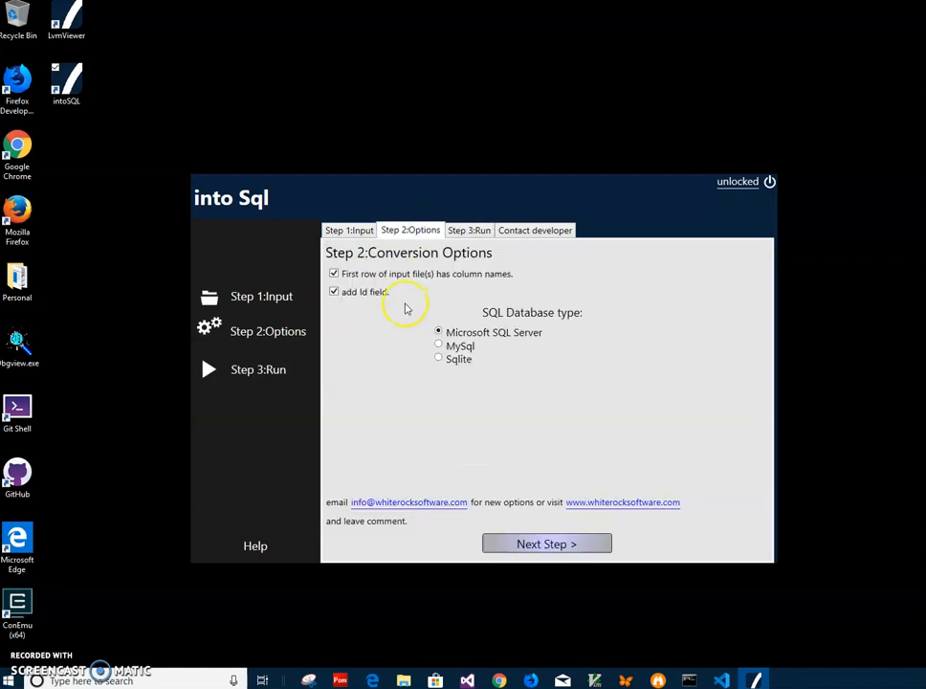
pyautogui.click(466, 232)
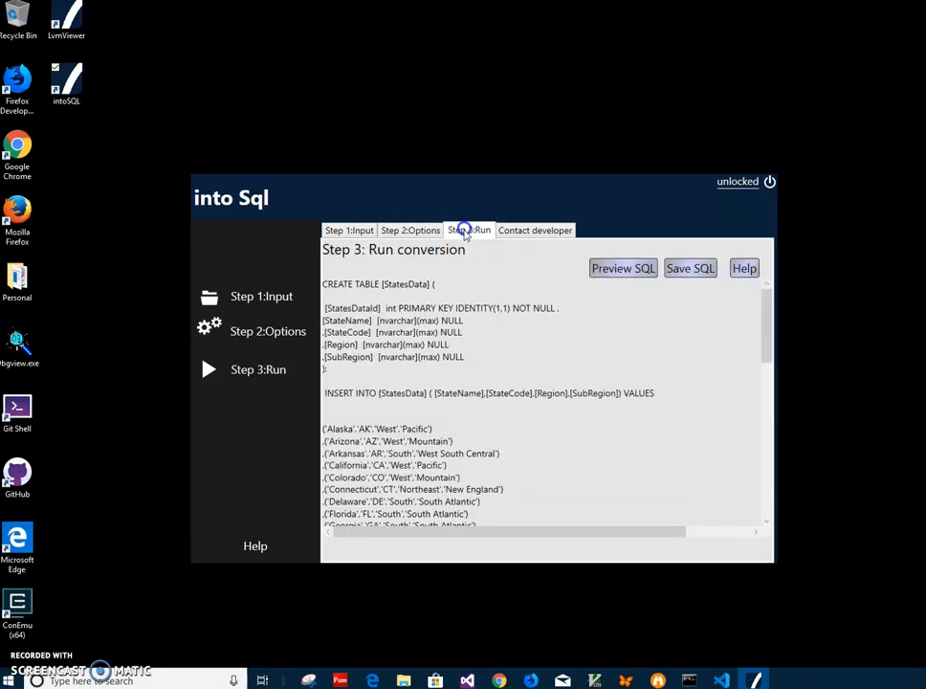
pyautogui.scroll(-2, 459, 441)
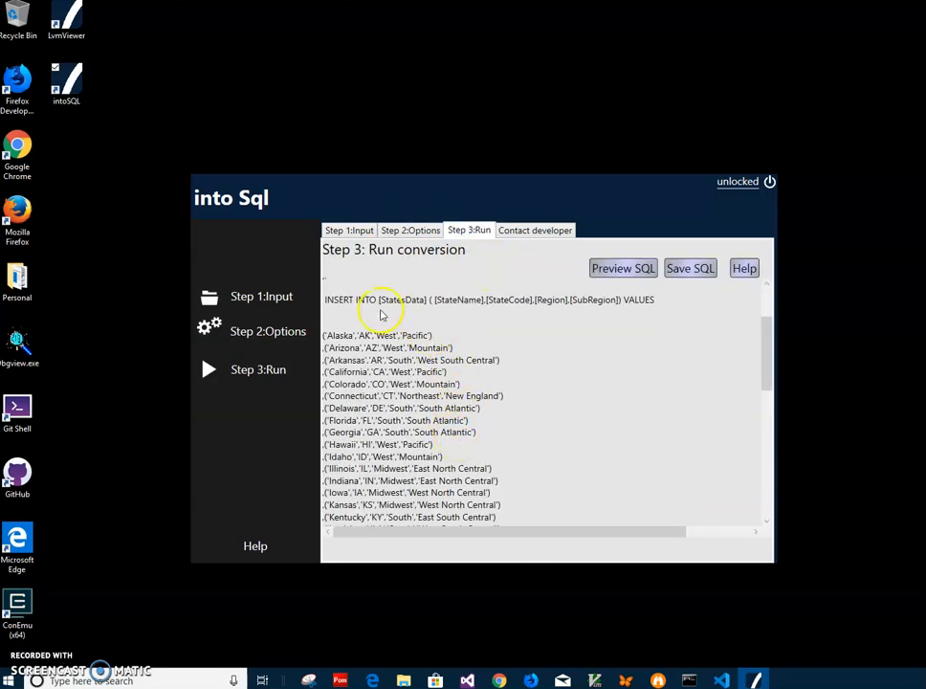
pyautogui.scroll(2, 344, 326)
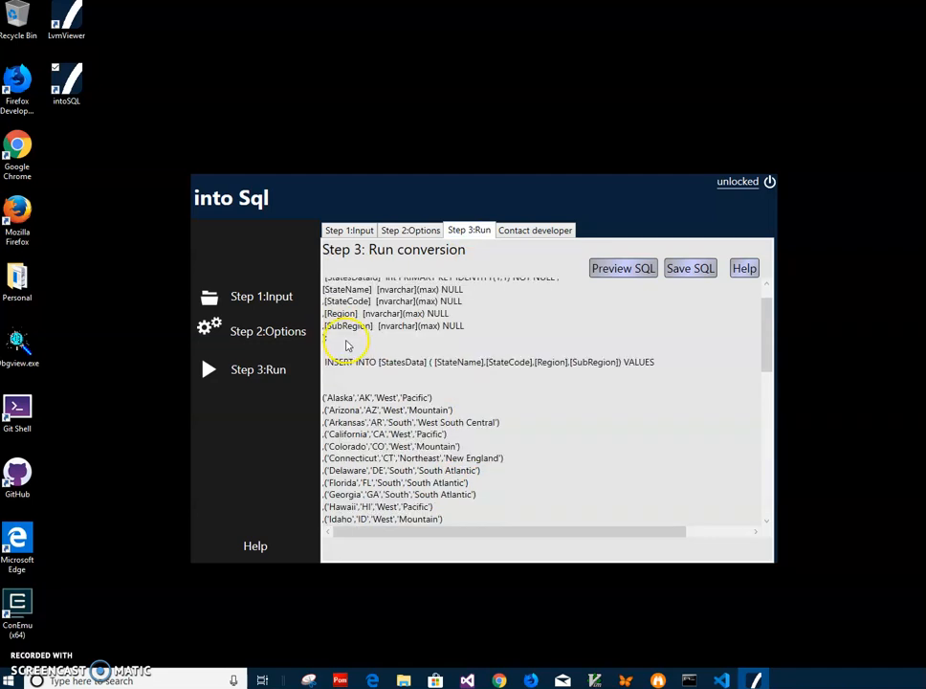
pyautogui.scroll(-11, 350, 409)
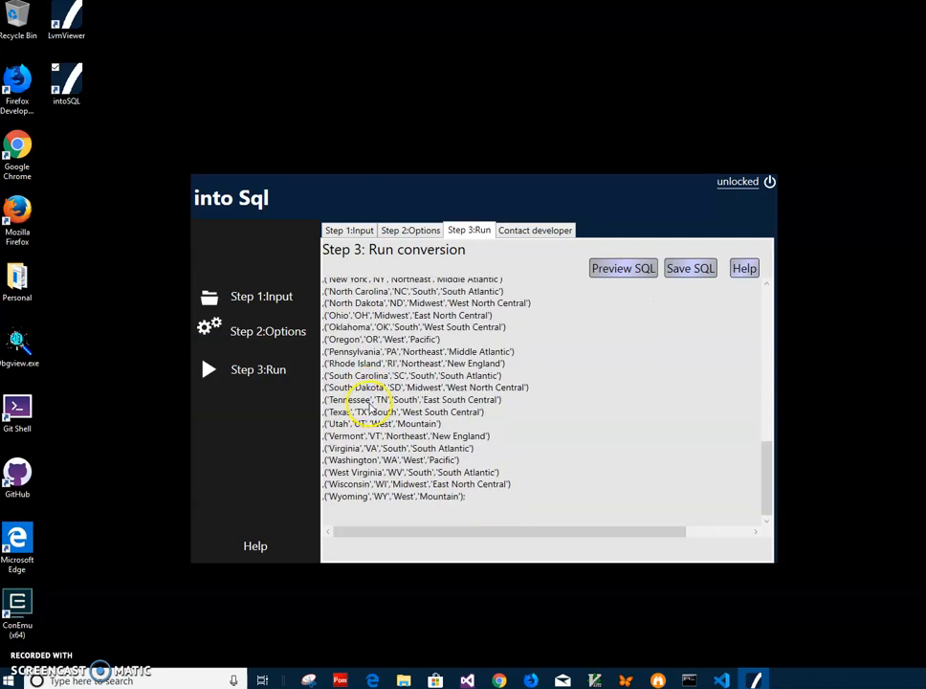
# Save the generated SQL script in the Documents folder as States.sql.
pyautogui.click(690, 276)
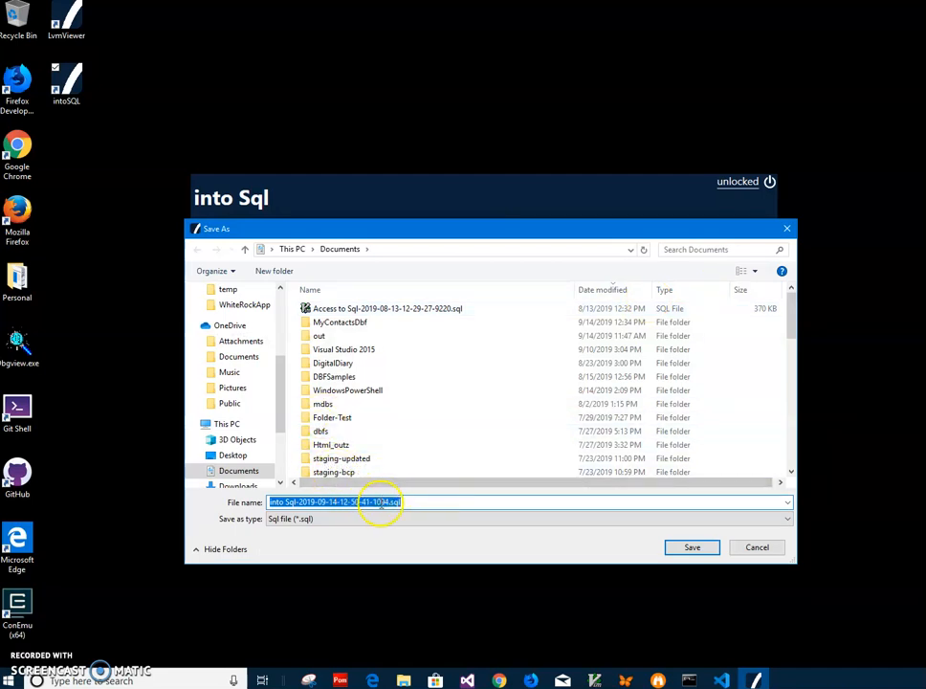
pyautogui.click(382, 503)
pyautogui.moveTo(382, 502); pyautogui.dragTo(253, 502)
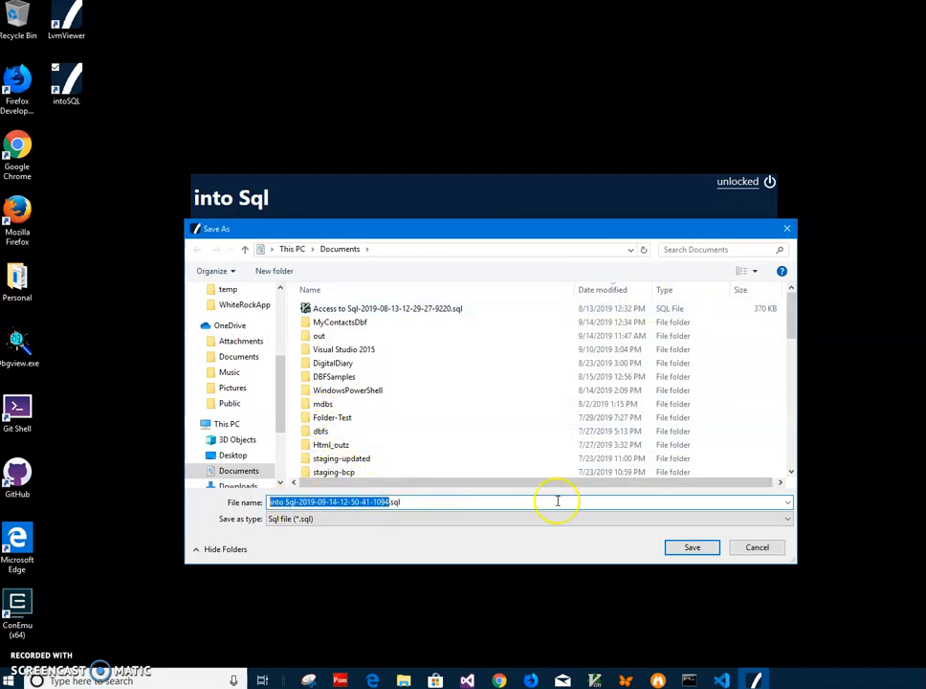
pyautogui.write('States')
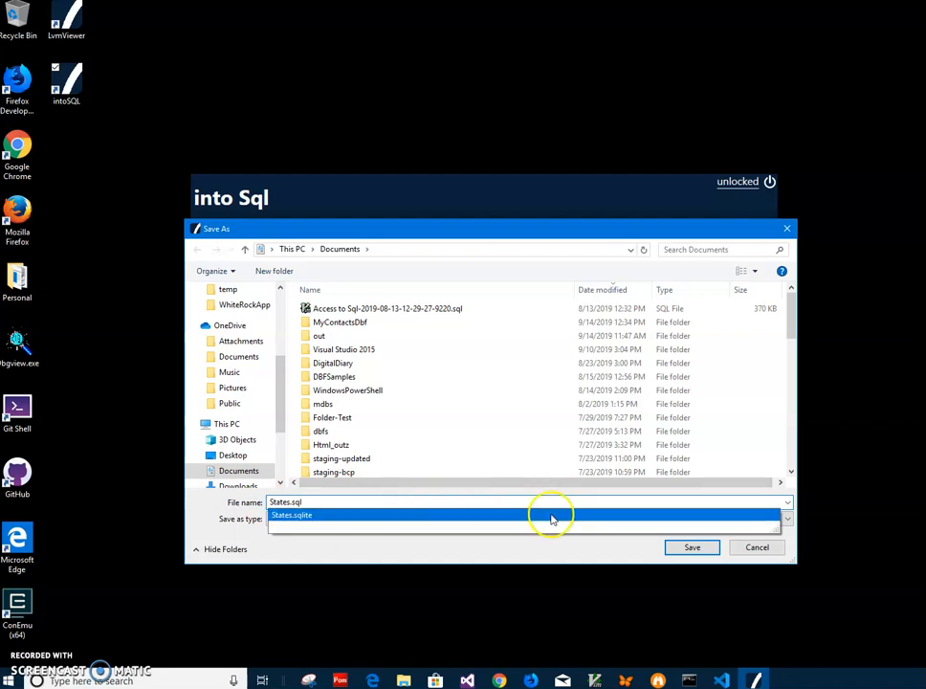
pyautogui.click(691, 551)
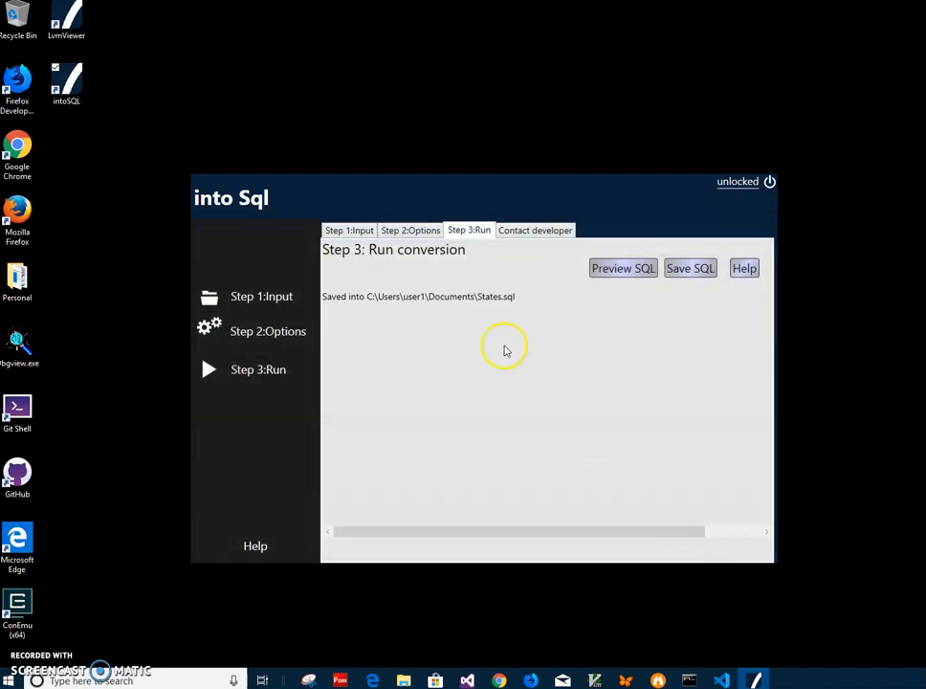
# Switch to File Explorer and open the recent file States.sql for editing in Notepad.
pyautogui.click(409, 678)
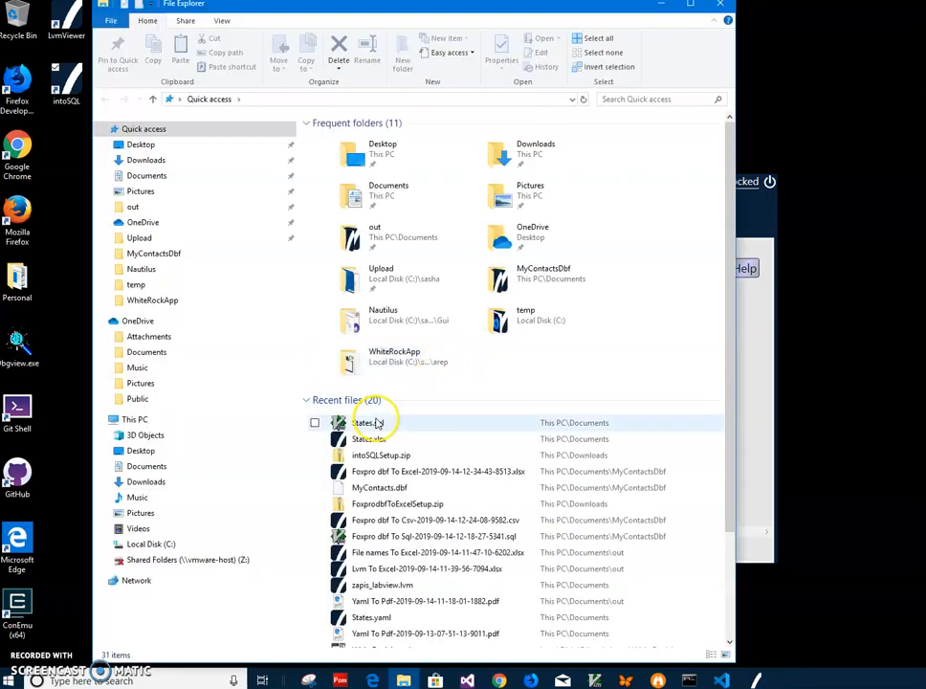
pyautogui.click(374, 422)
pyautogui.rightClick(373, 422)
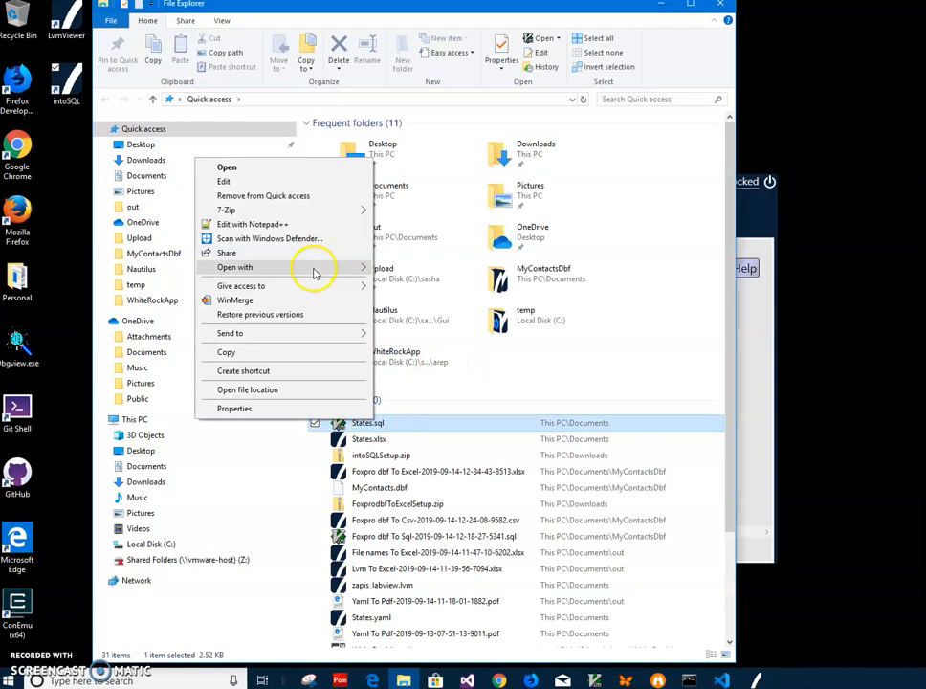
pyautogui.click(278, 182)
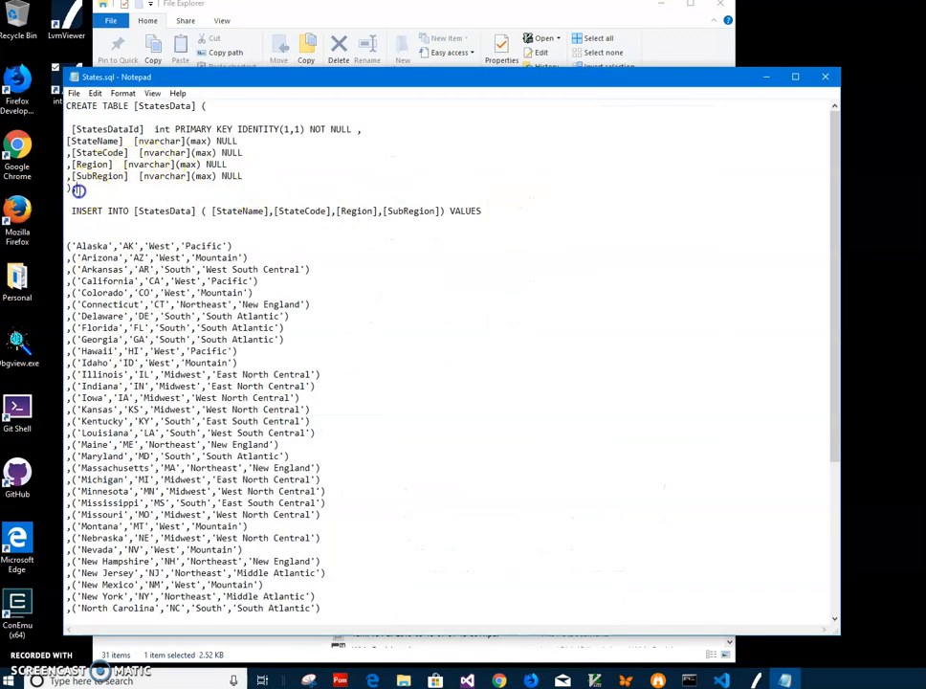
# Examine the CREATE TABLE statement for StatesData and its StatesDataId, StateName, StateCode, Region and SubRegion columns.
pyautogui.moveTo(78, 189); pyautogui.dragTo(34, 110)
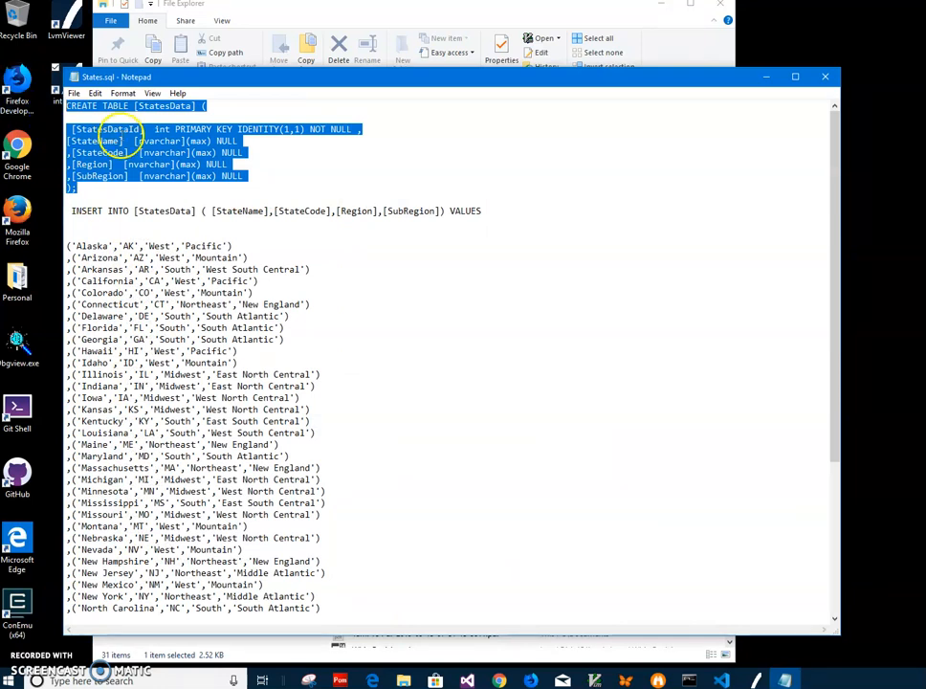
pyautogui.click(117, 132)
pyautogui.moveTo(87, 184); pyautogui.dragTo(39, 105)
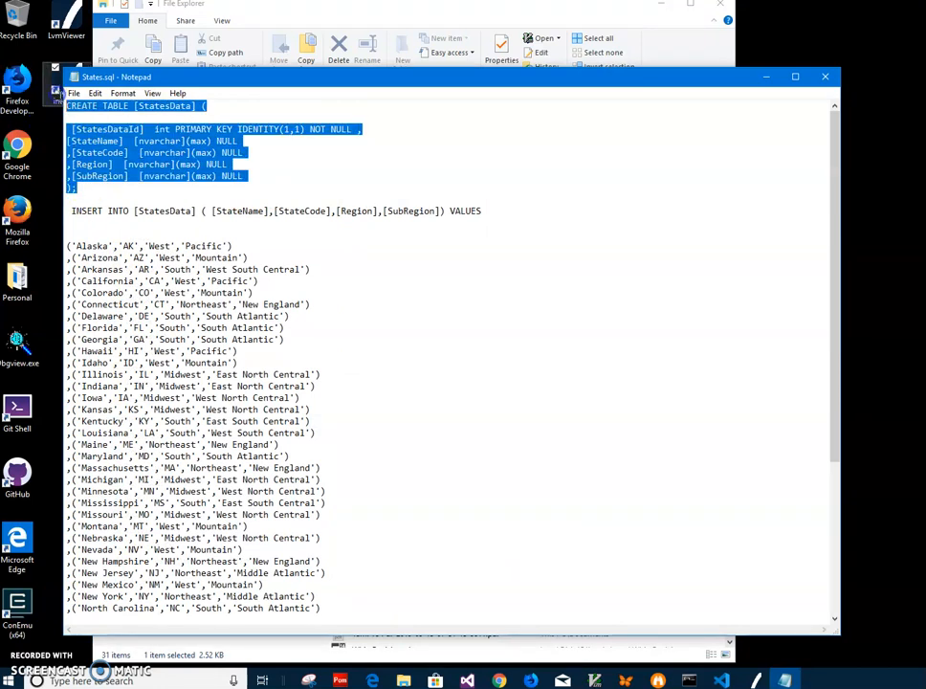
pyautogui.click(134, 127)
pyautogui.doubleClick(100, 141)
pyautogui.click(99, 151)
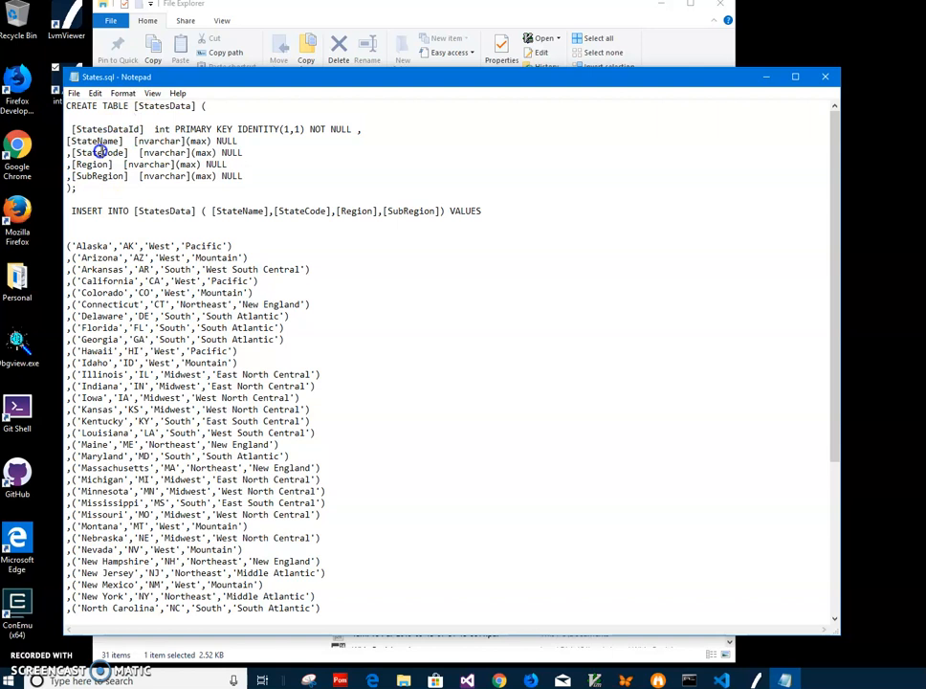
pyautogui.doubleClick(93, 164)
pyautogui.doubleClick(94, 176)
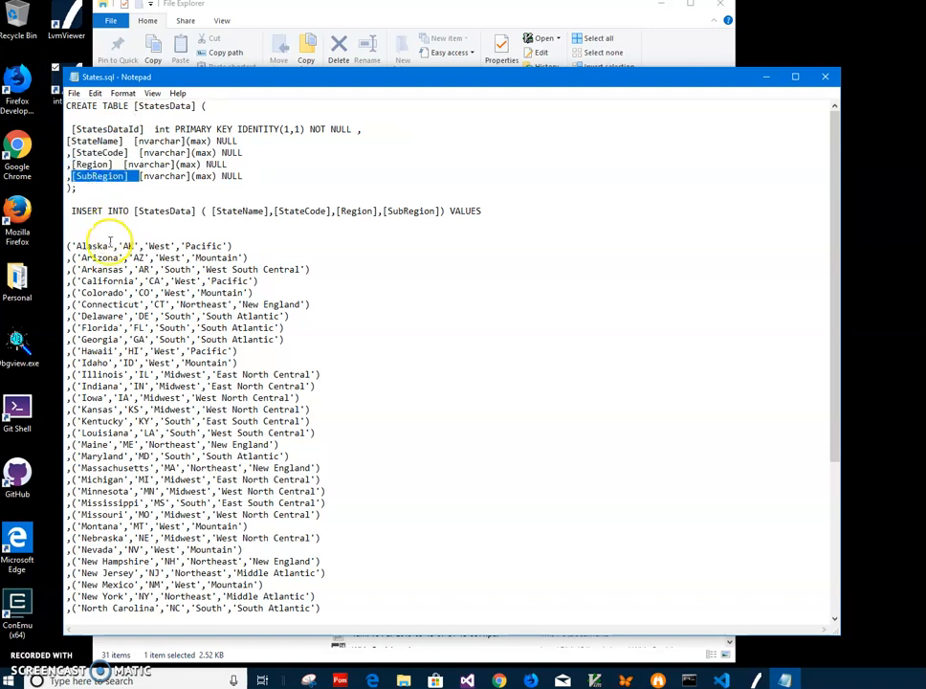
# Look through the INSERT rows down to Wyoming, and close Notepad and File Explorer to return to the converter.
pyautogui.scroll(-6, 105, 235)
pyautogui.scroll(-1, 129, 224)
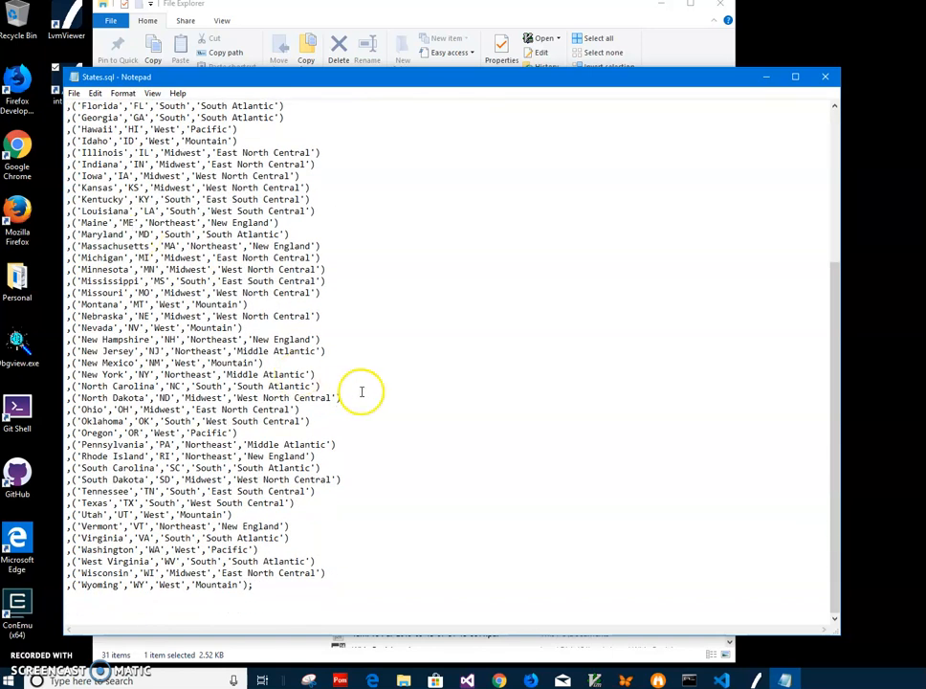
pyautogui.moveTo(314, 594); pyautogui.dragTo(94, 212)
pyautogui.scroll(-3, 125, 213)
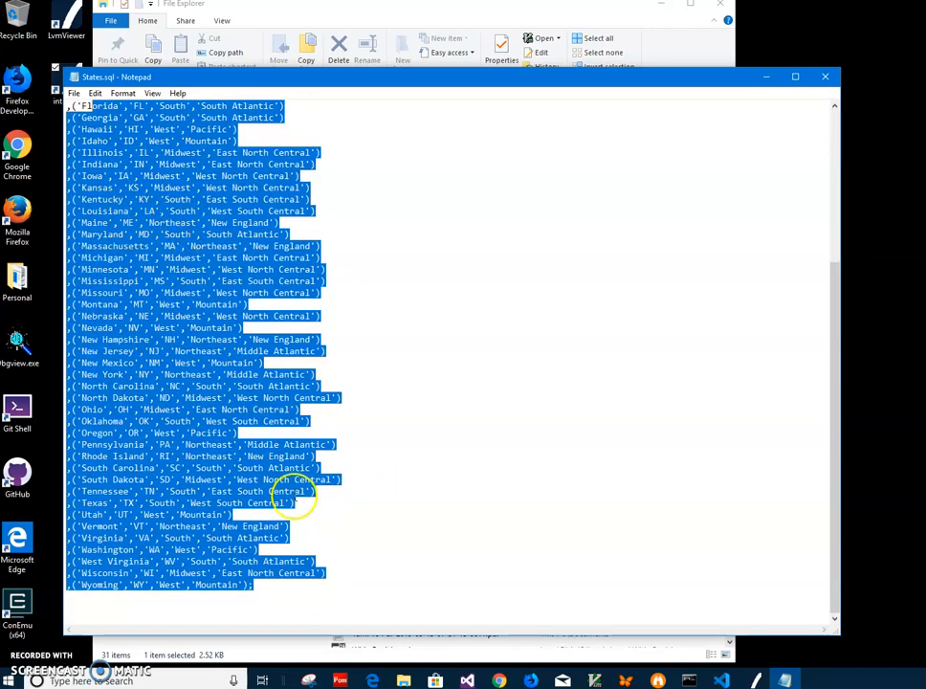
pyautogui.click(285, 604)
pyautogui.scroll(7, 342, 478)
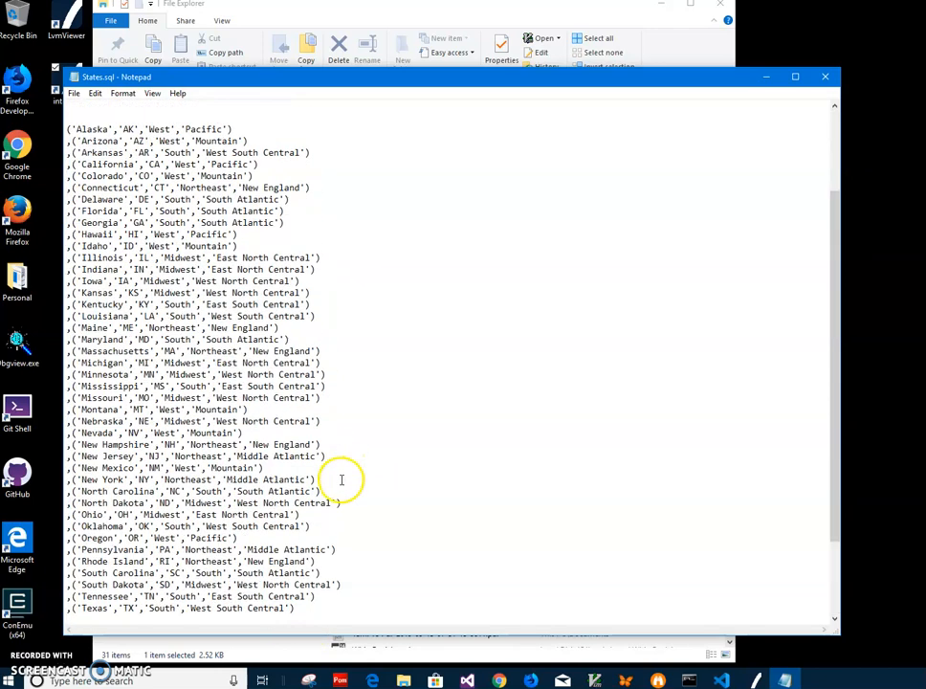
pyautogui.click(825, 77)
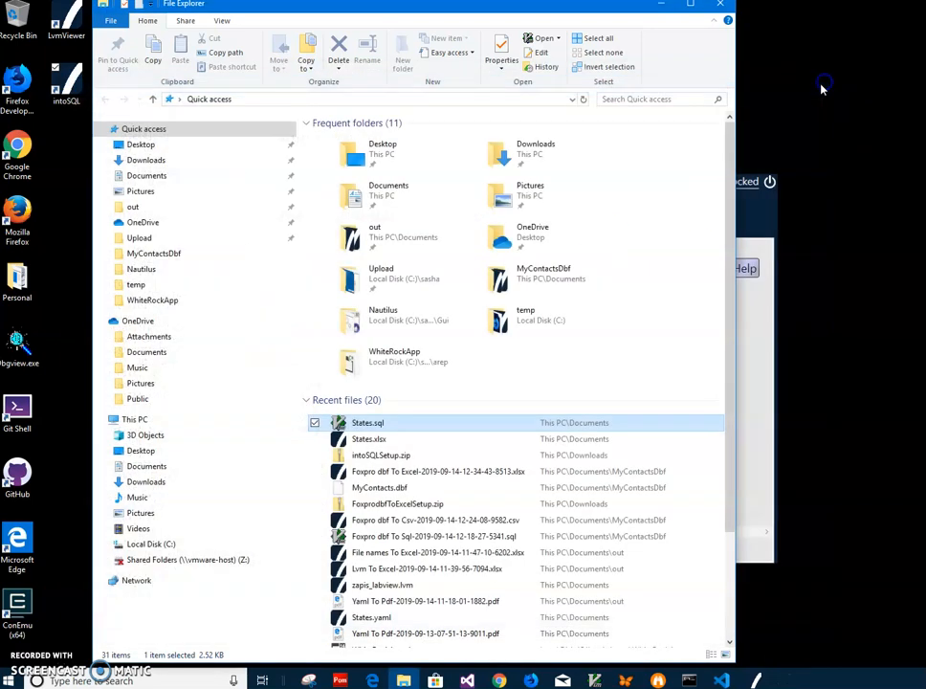
pyautogui.click(721, 5)
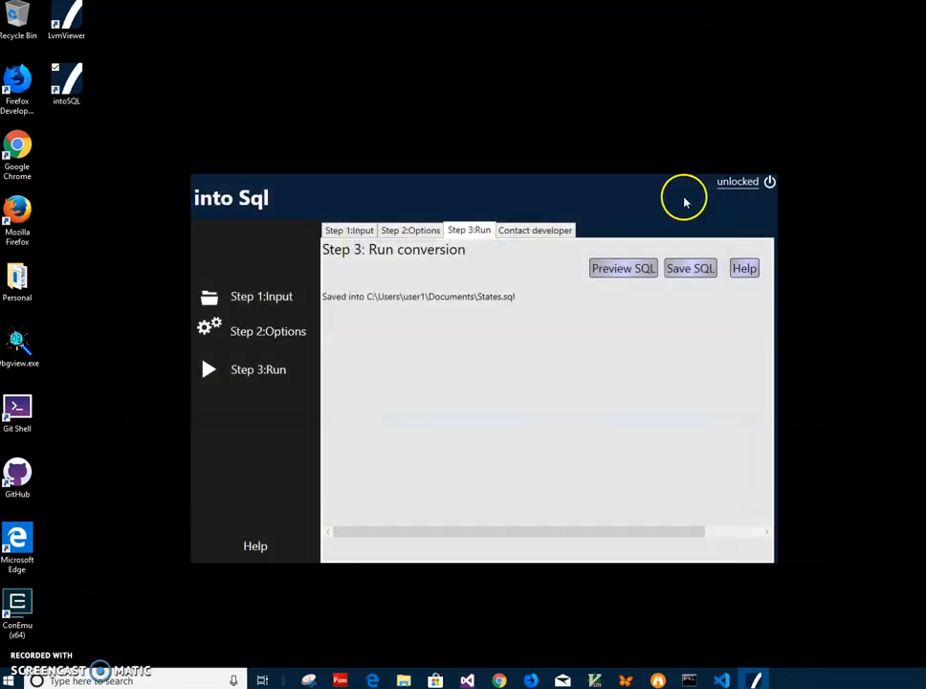